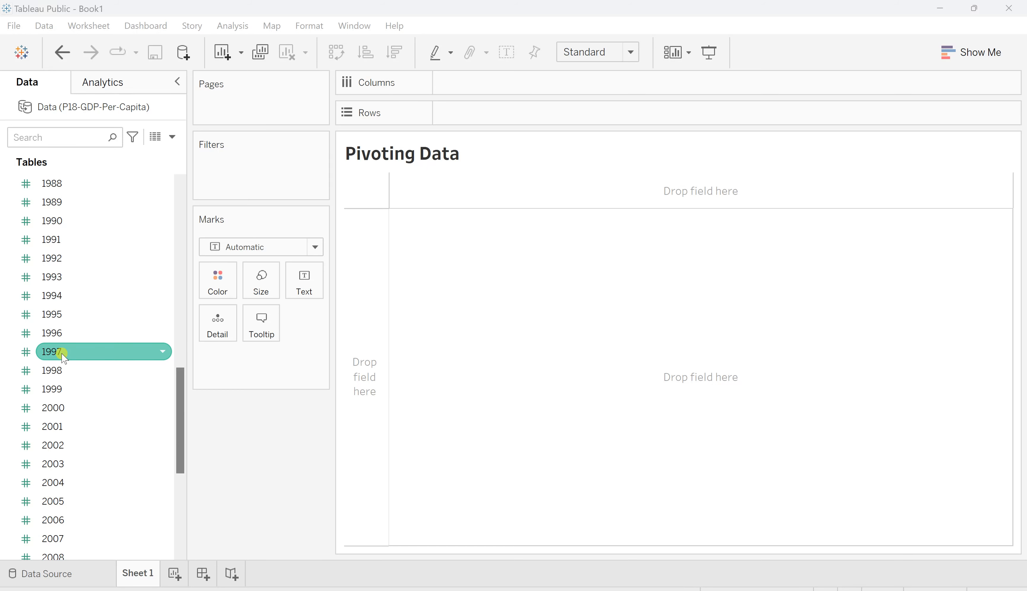
Step: Examine the year fields in the worksheet's field list and in the data source's table details
{"action": "scroll", "coordinate": [63, 358], "scroll_direction": "down", "scroll_amount": 5}
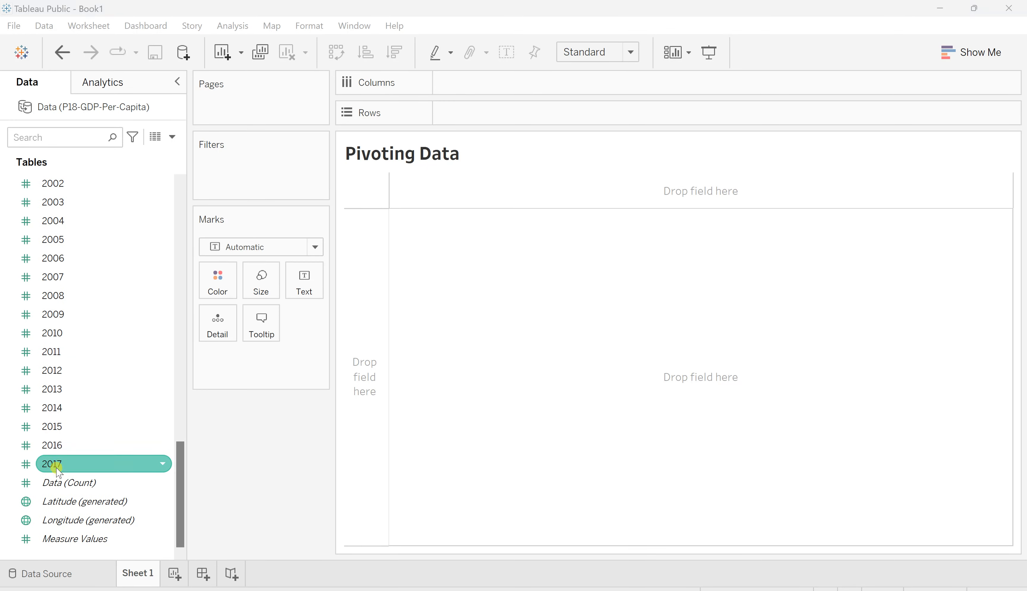
{"action": "scroll", "coordinate": [103, 297], "scroll_direction": "up", "scroll_amount": 10}
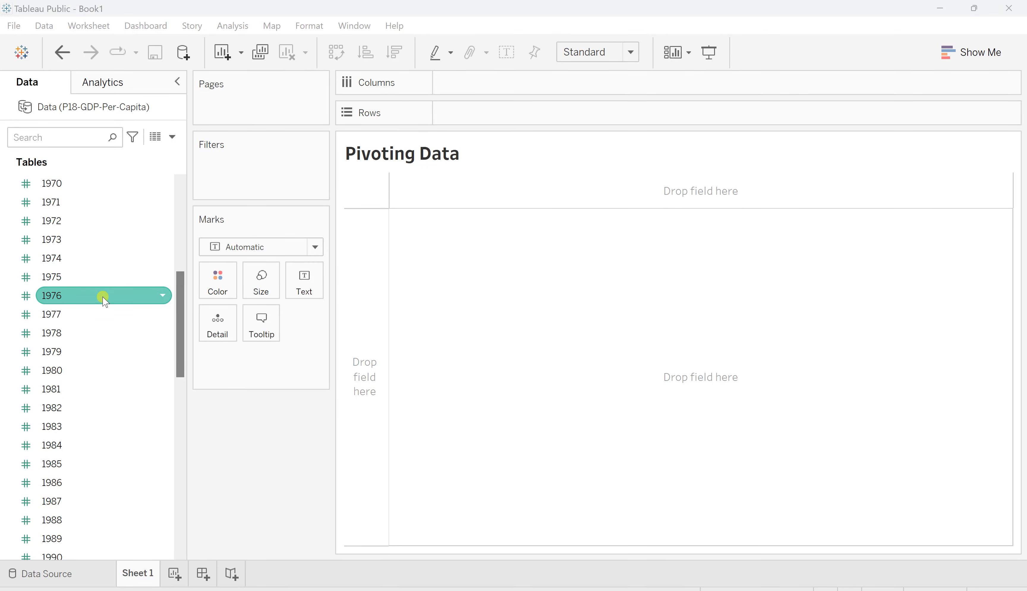
{"action": "scroll", "coordinate": [103, 297], "scroll_direction": "up", "scroll_amount": 5}
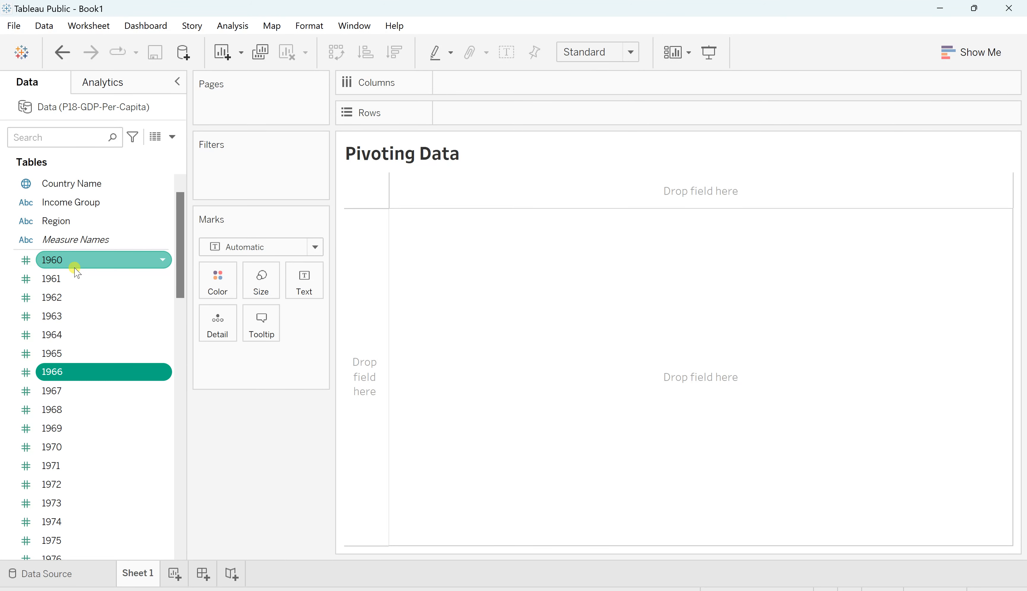
{"action": "left_click", "coordinate": [48, 574]}
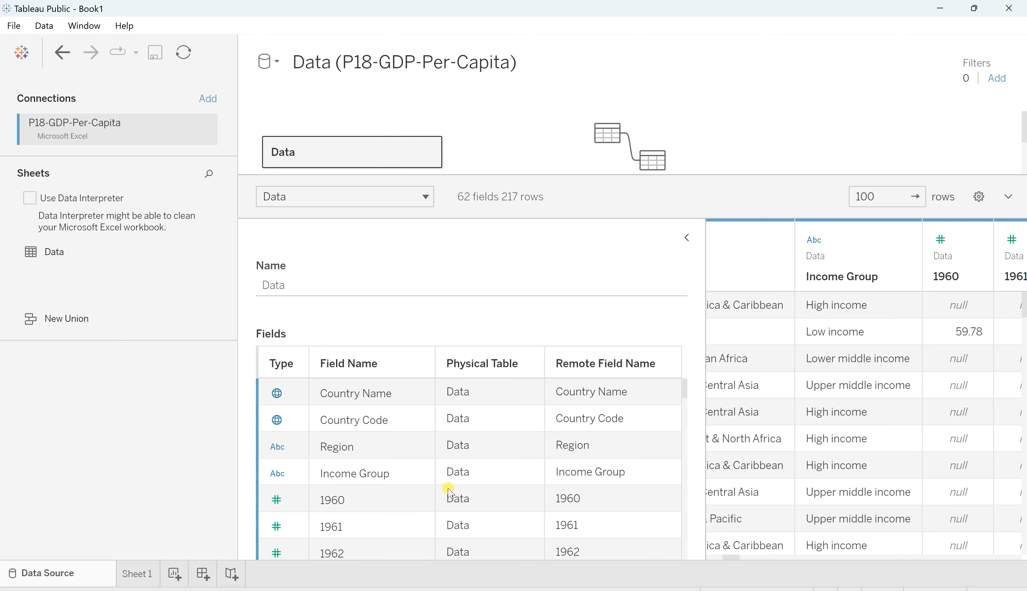
{"action": "scroll", "coordinate": [449, 490], "scroll_direction": "down", "scroll_amount": 5}
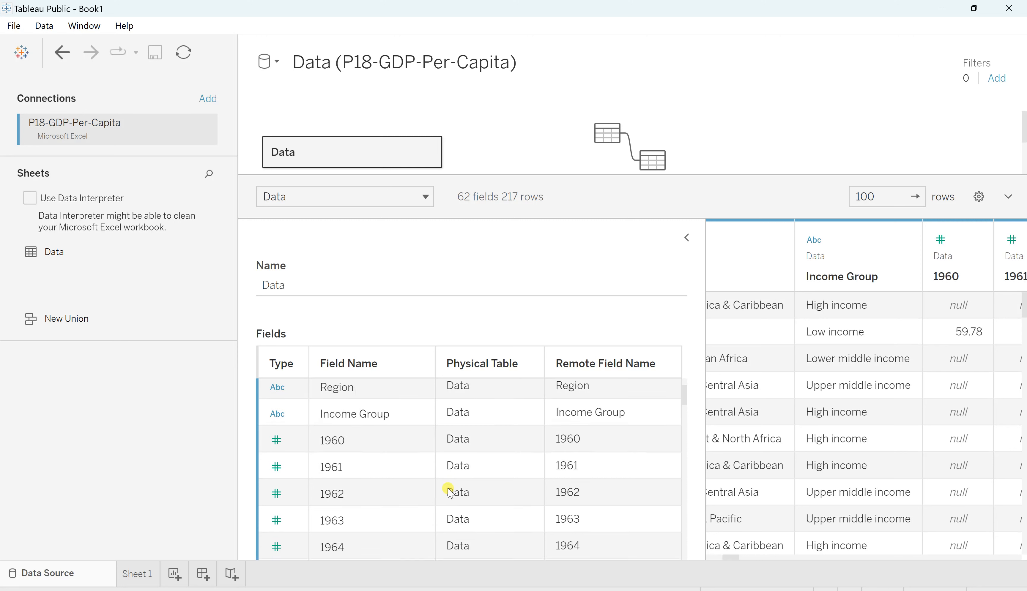
{"action": "scroll", "coordinate": [448, 490], "scroll_direction": "up", "scroll_amount": 5}
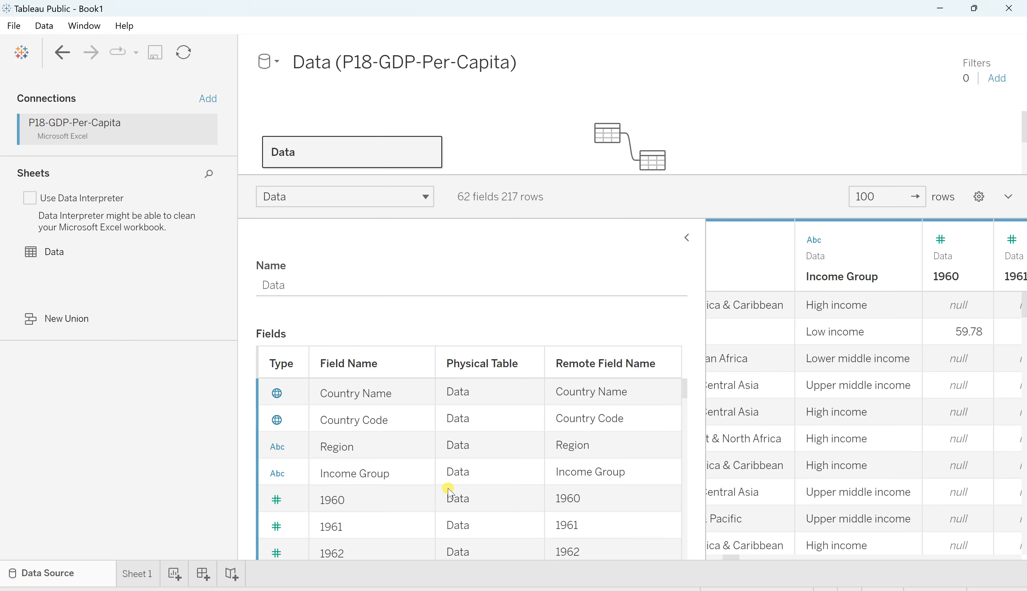
Step: Select all year fields from 1960 through 2017 in the table details and pivot them
{"action": "left_click", "coordinate": [344, 504]}
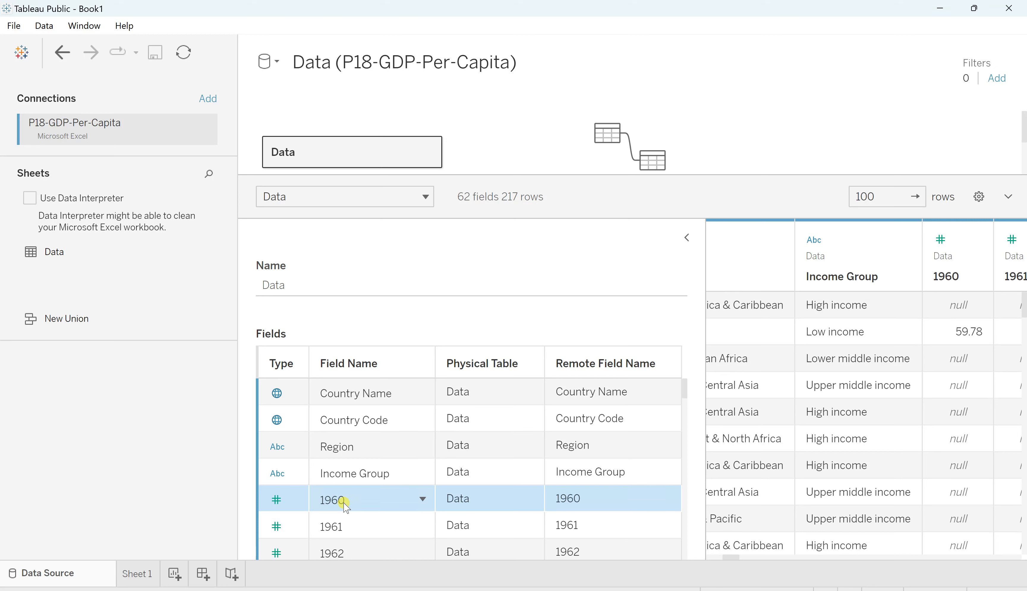
{"action": "left_click", "coordinate": [343, 502]}
{"action": "left_click", "coordinate": [373, 527], "text": "shift"}
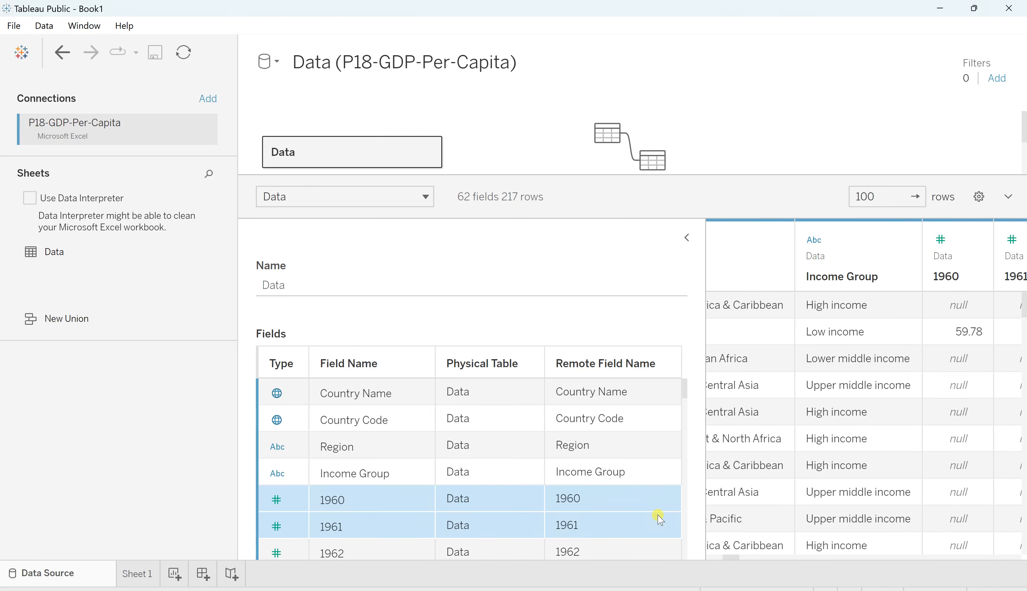
{"action": "left_click", "coordinate": [683, 551]}
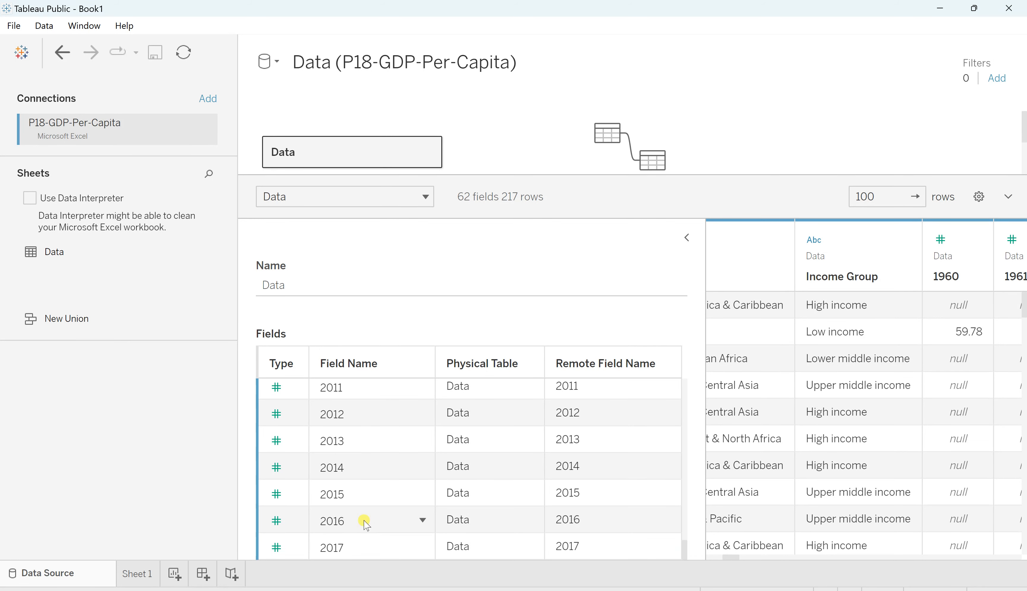
{"action": "left_click", "coordinate": [344, 551], "text": "shift"}
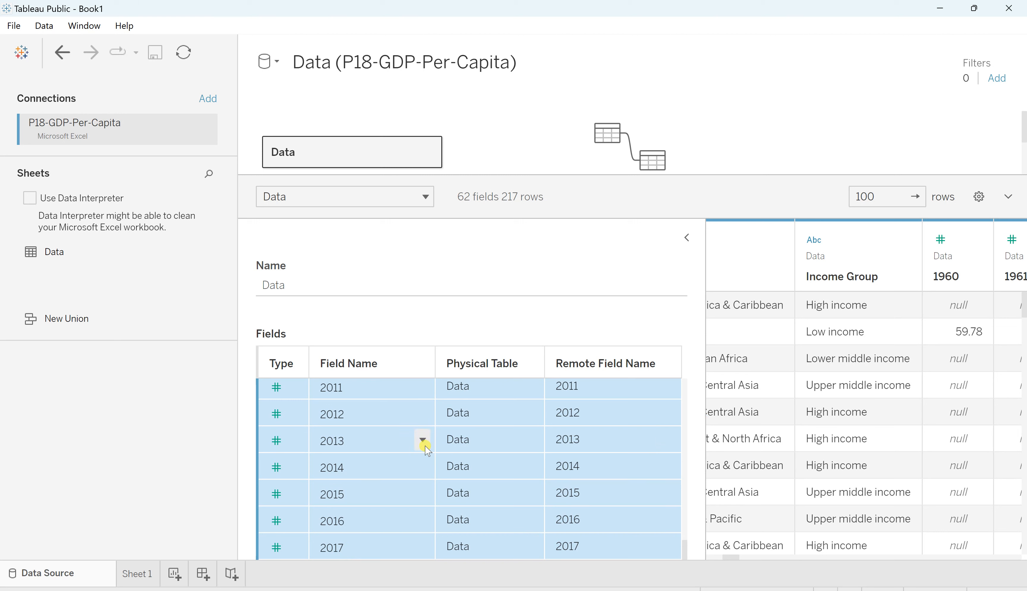
{"action": "left_click", "coordinate": [422, 439]}
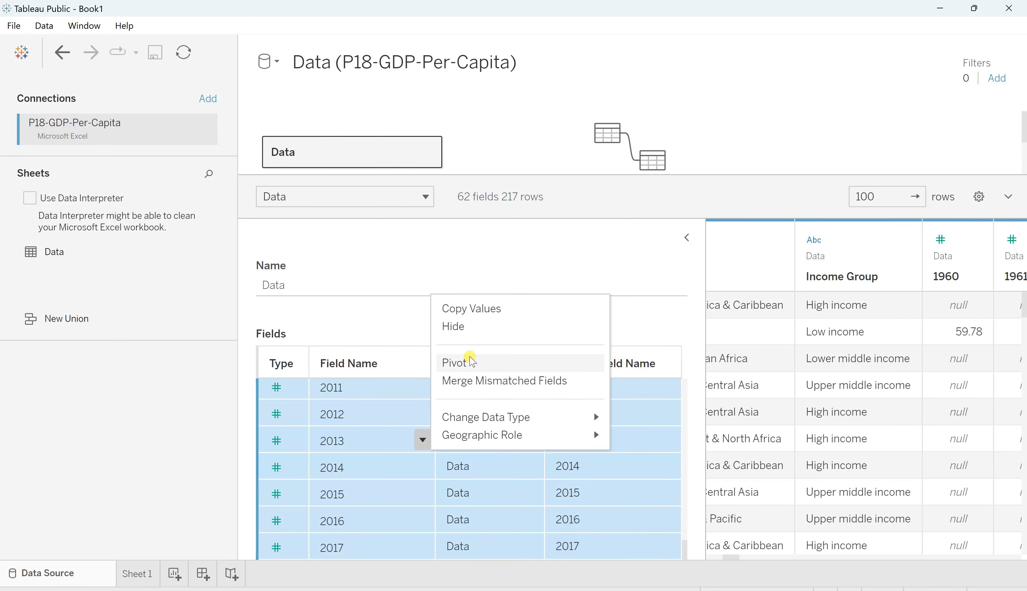
{"action": "left_click", "coordinate": [472, 361]}
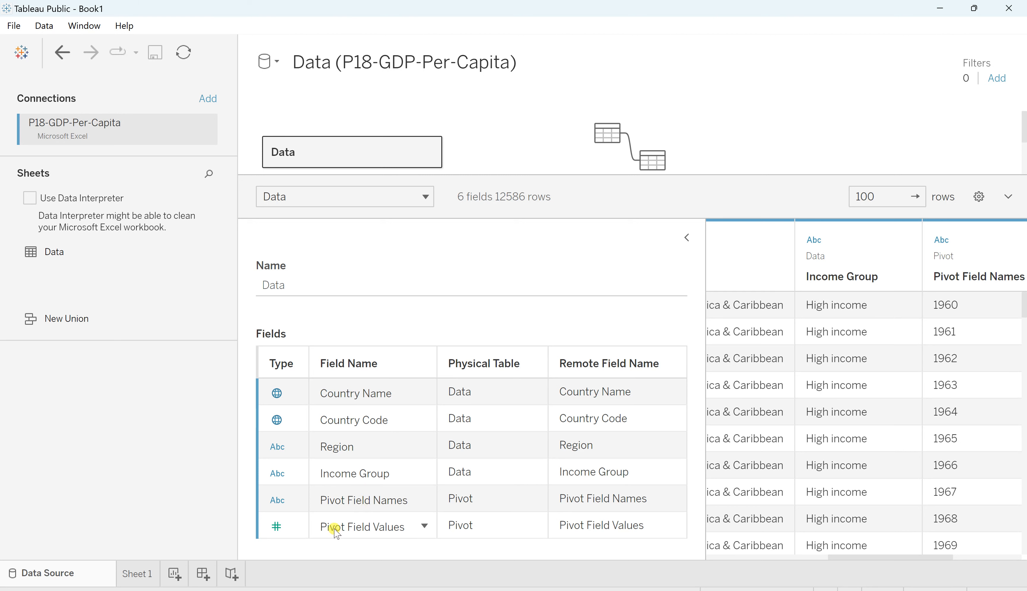
Step: Rename the Pivot Field Names field to Year
{"action": "double_click", "coordinate": [348, 501]}
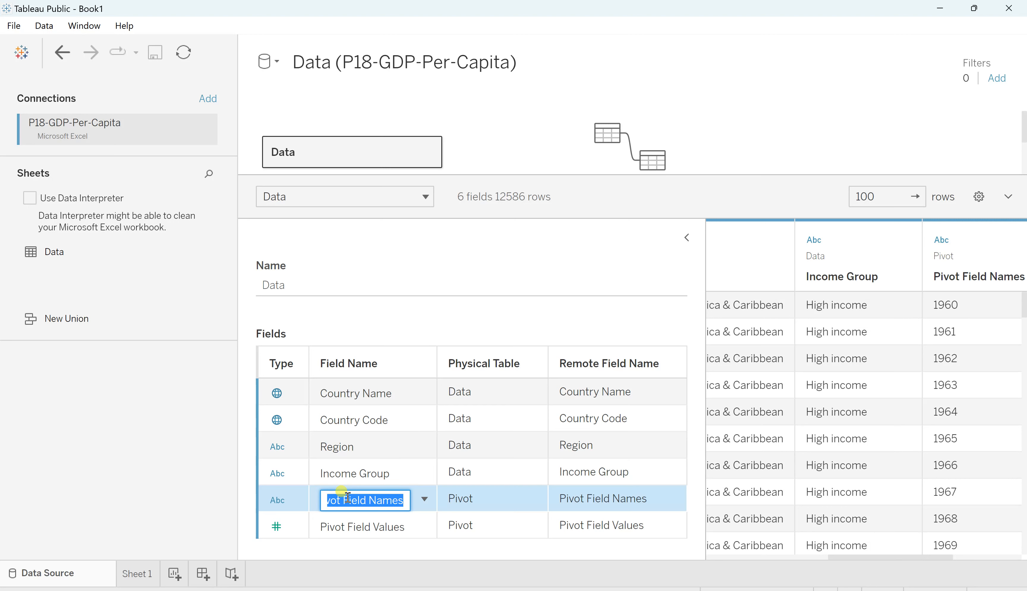
{"action": "type", "text": "Year"}
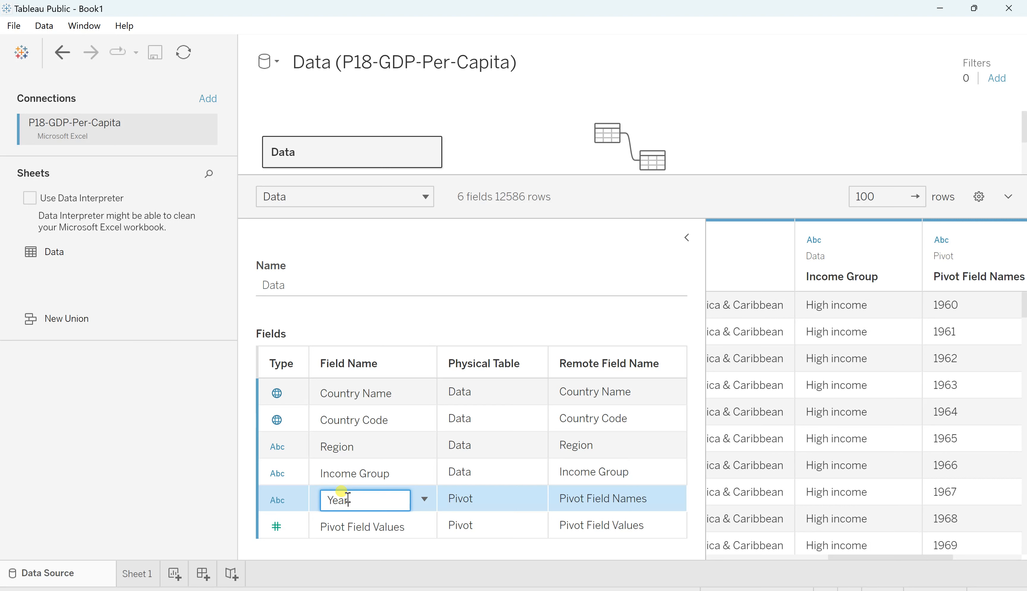
{"action": "key", "text": "Return"}
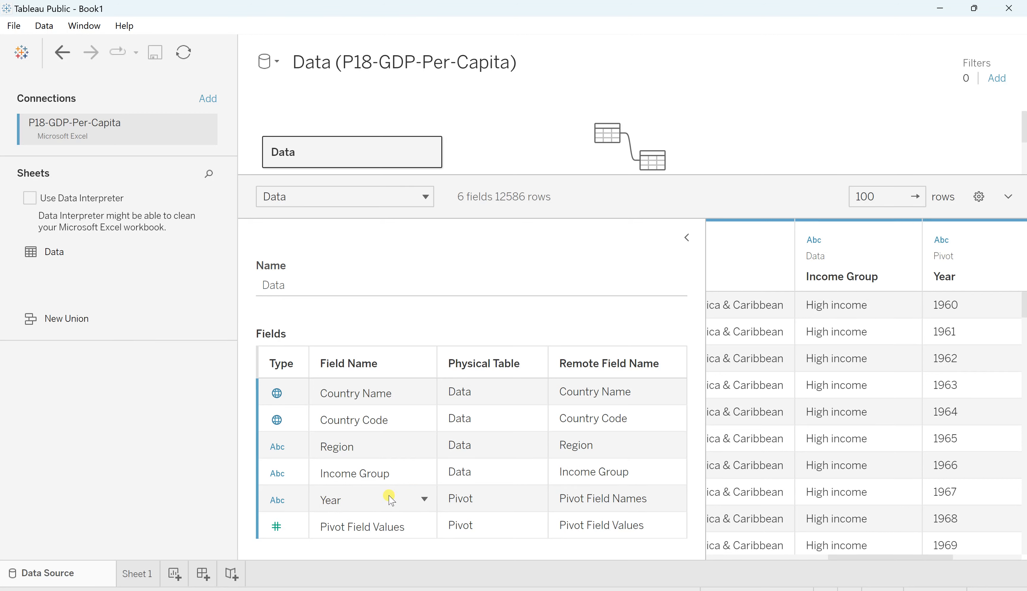
Step: Change the Year field's data type to Number (whole)
{"action": "left_click", "coordinate": [425, 499]}
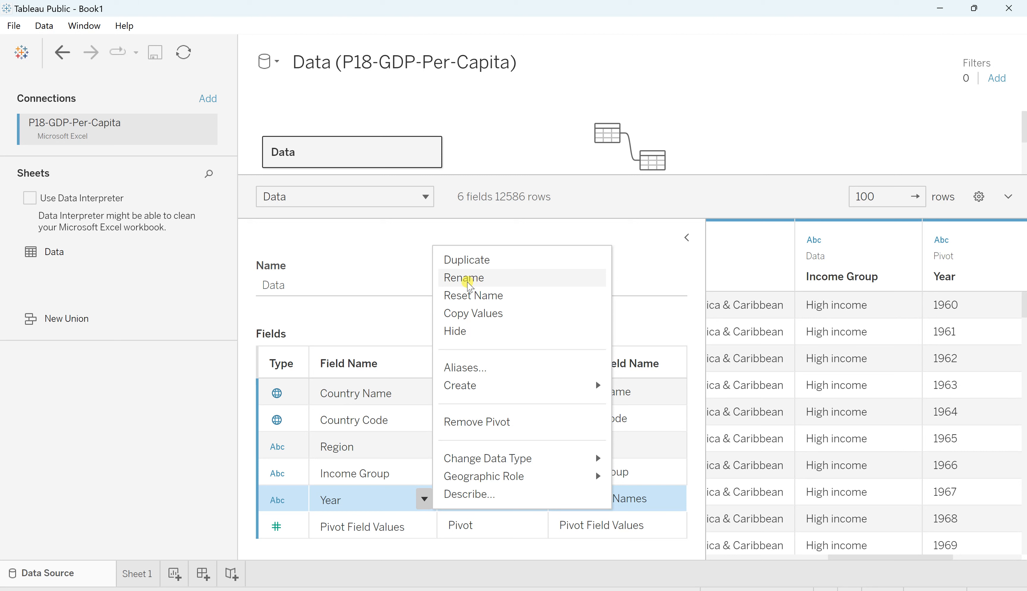
{"action": "left_click", "coordinate": [345, 501]}
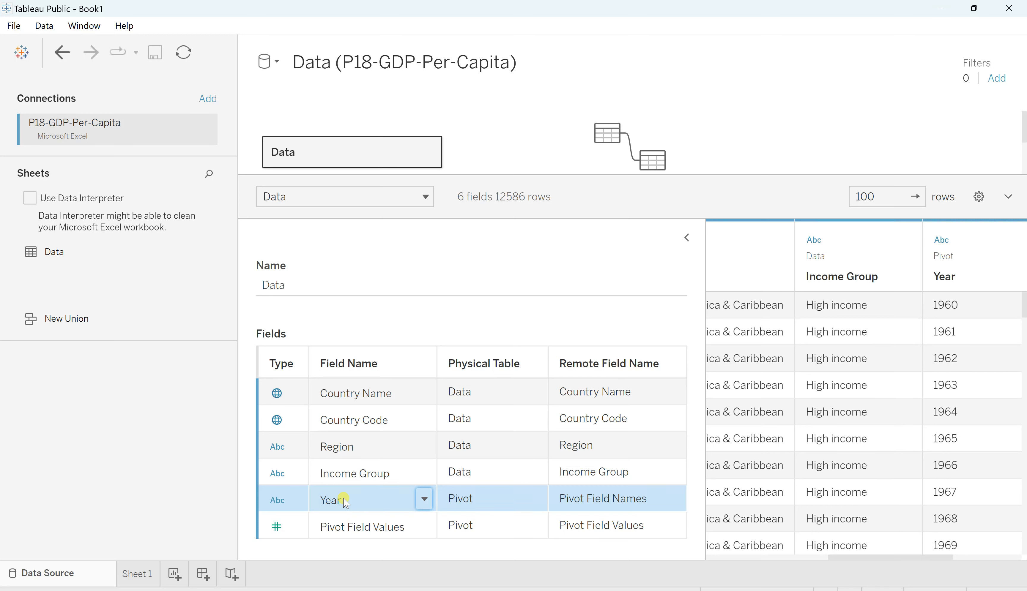
{"action": "left_click", "coordinate": [275, 500]}
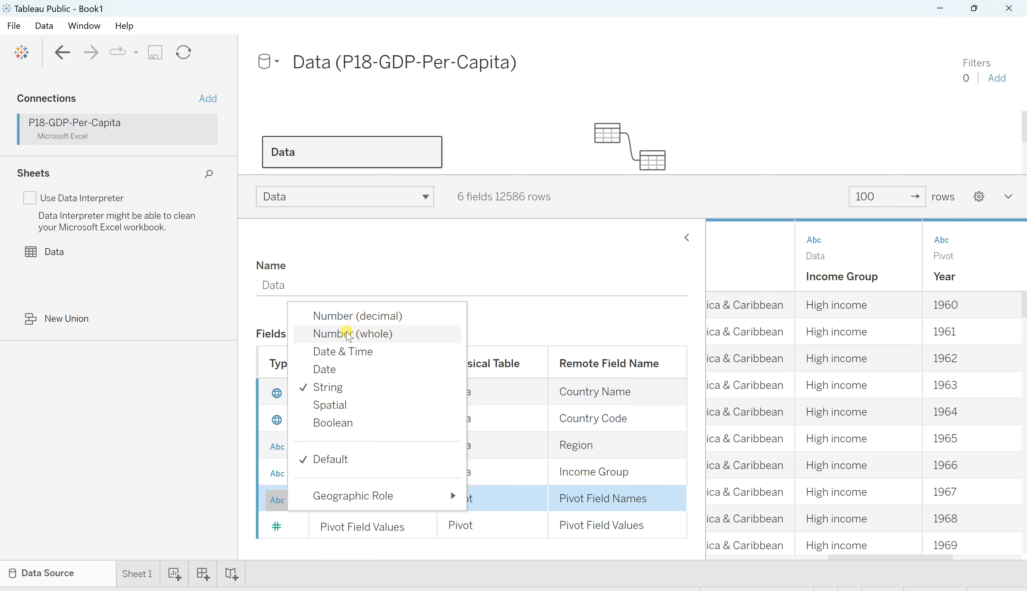
{"action": "left_click", "coordinate": [349, 337]}
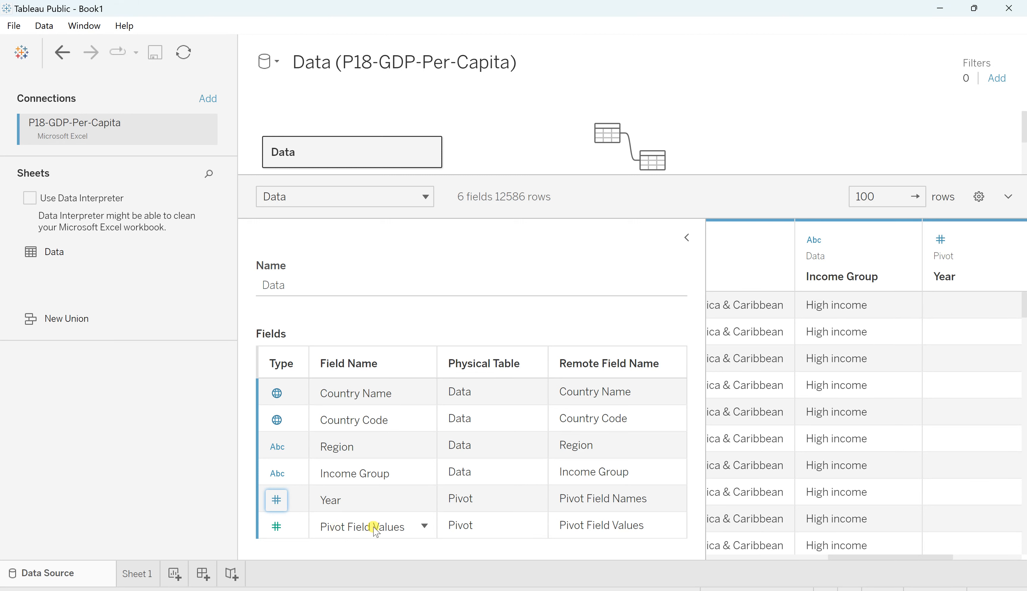
Step: Rename the Pivot Field Values field to Income and check its data type options
{"action": "left_click", "coordinate": [428, 531]}
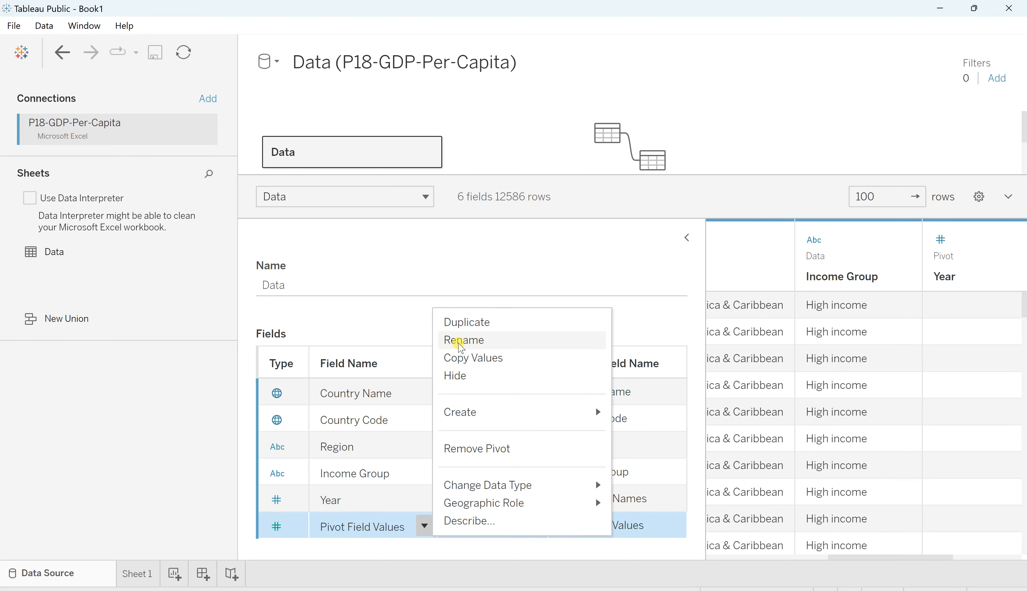
{"action": "left_click", "coordinate": [461, 342]}
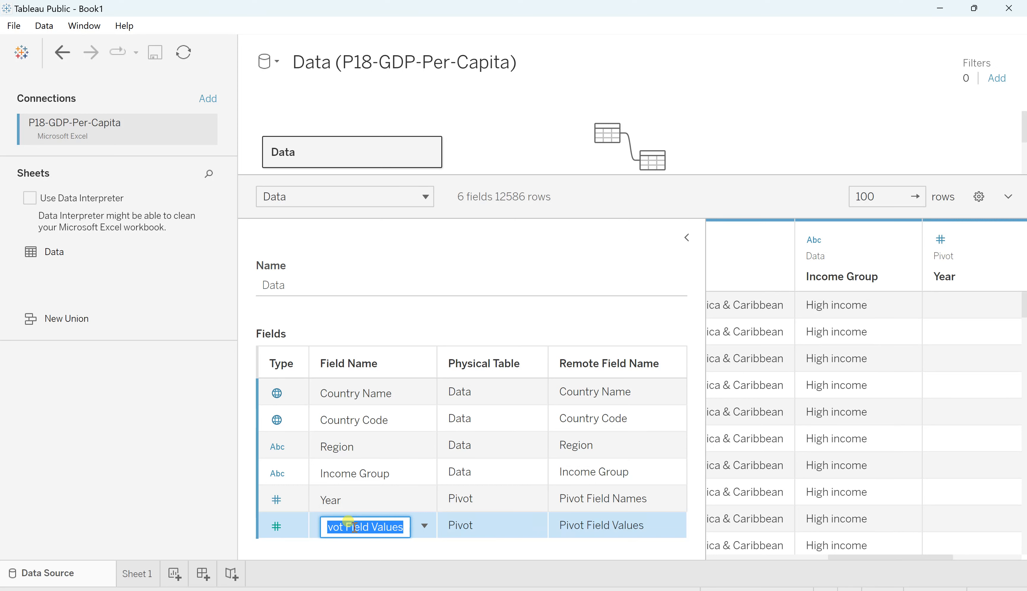
{"action": "type", "text": "Income"}
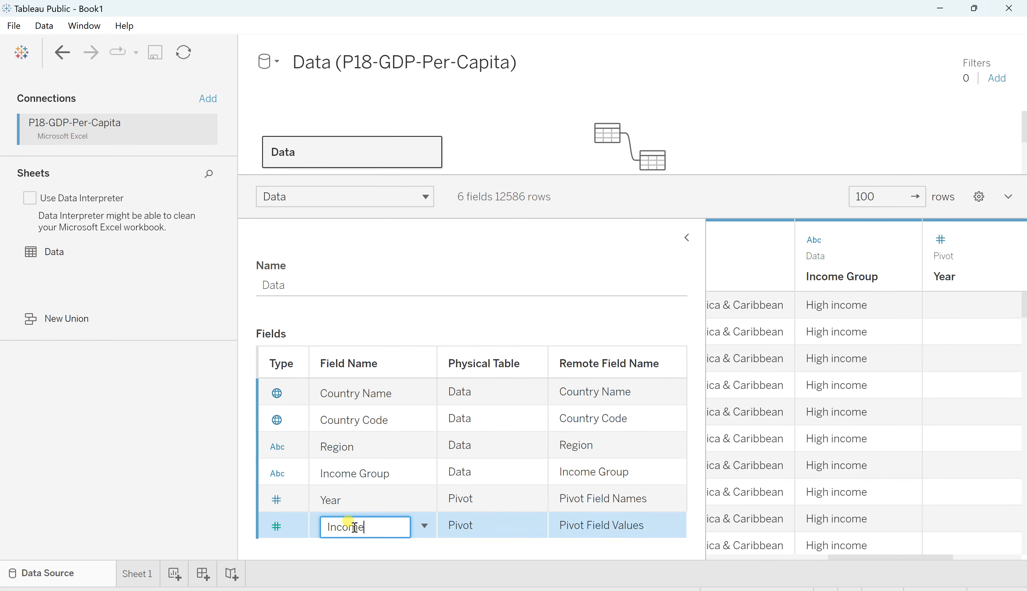
{"action": "key", "text": "Return"}
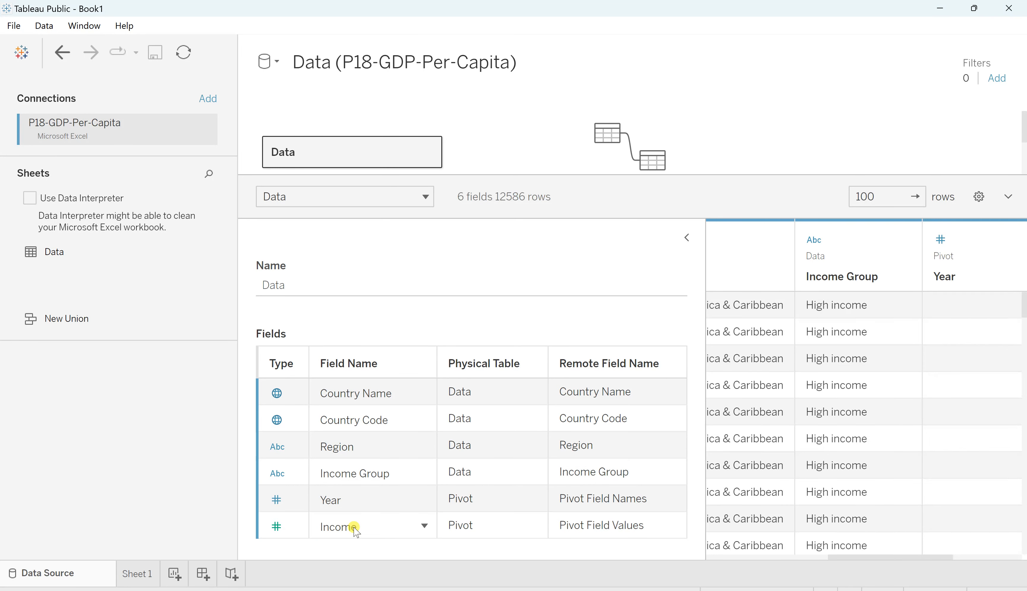
{"action": "left_click", "coordinate": [283, 529]}
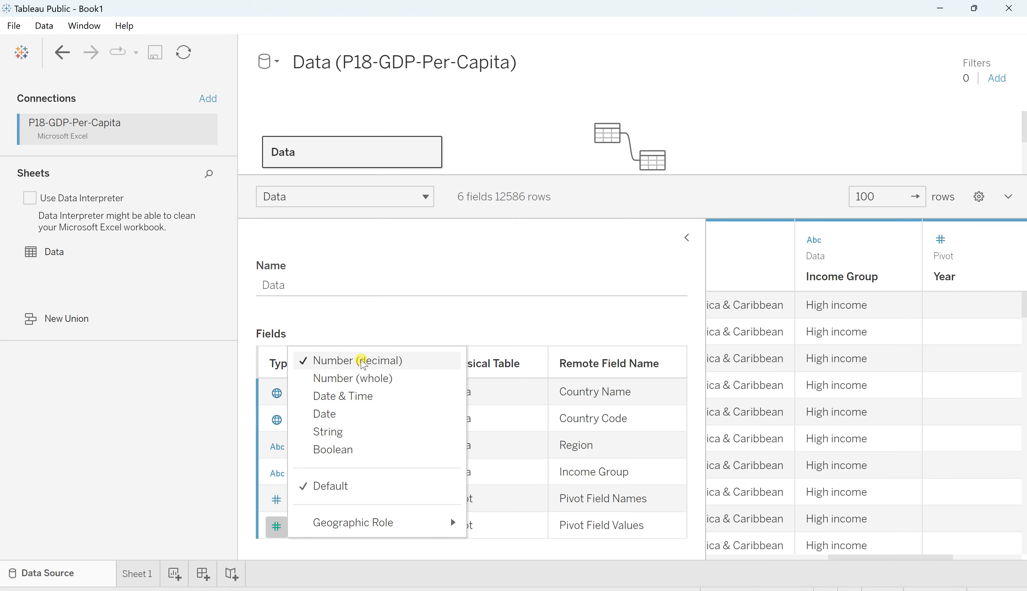
{"action": "left_click", "coordinate": [323, 549]}
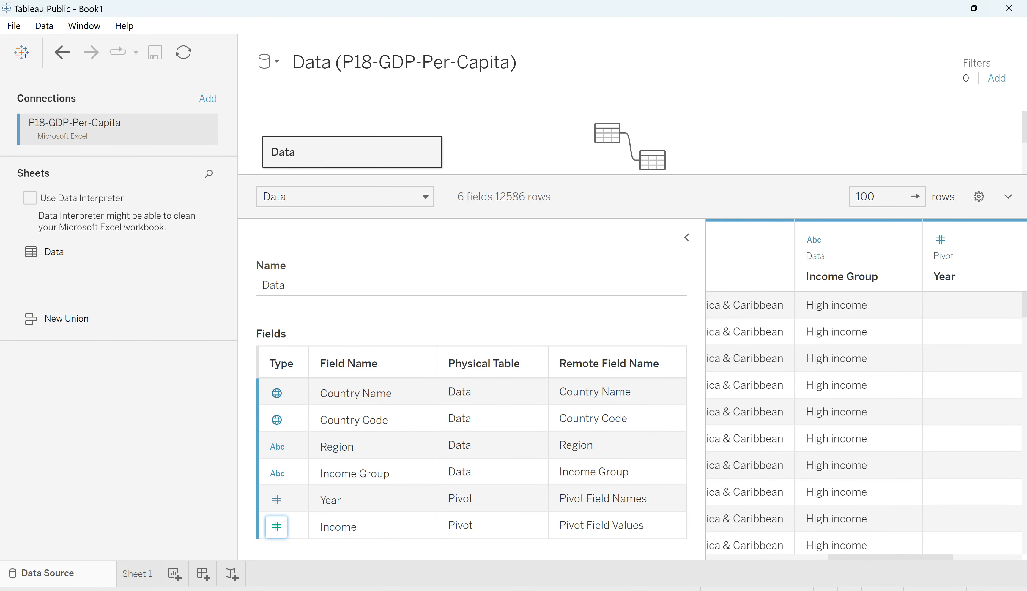
Step: Undo the pivot along with the Year and Income field changes
{"action": "key", "text": "ctrl+z"}
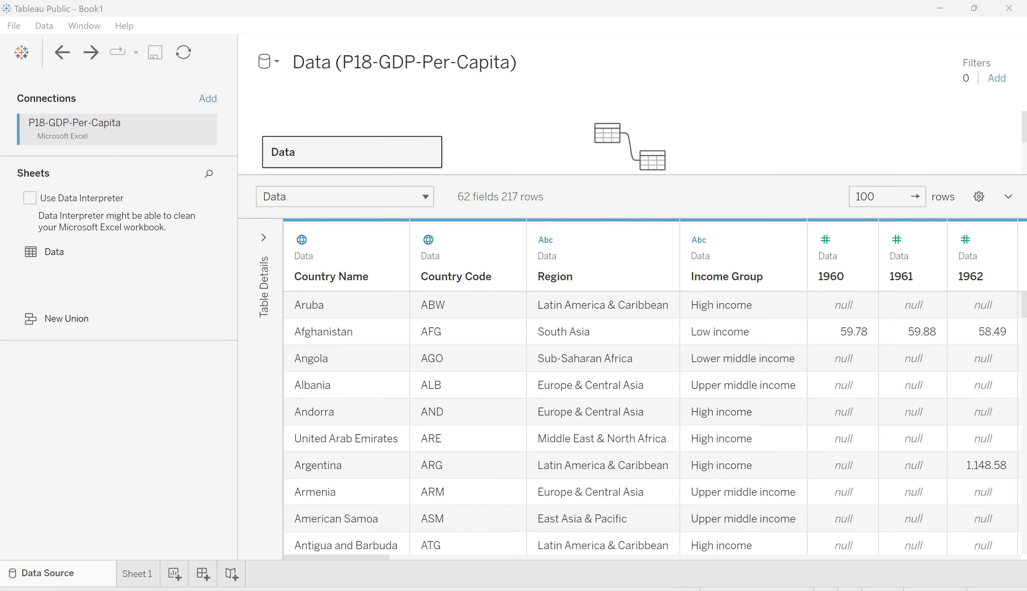
Step: Switch to the source workbook in Excel and examine the year column headers starting at 1960
{"action": "key", "text": "alt+Tab"}
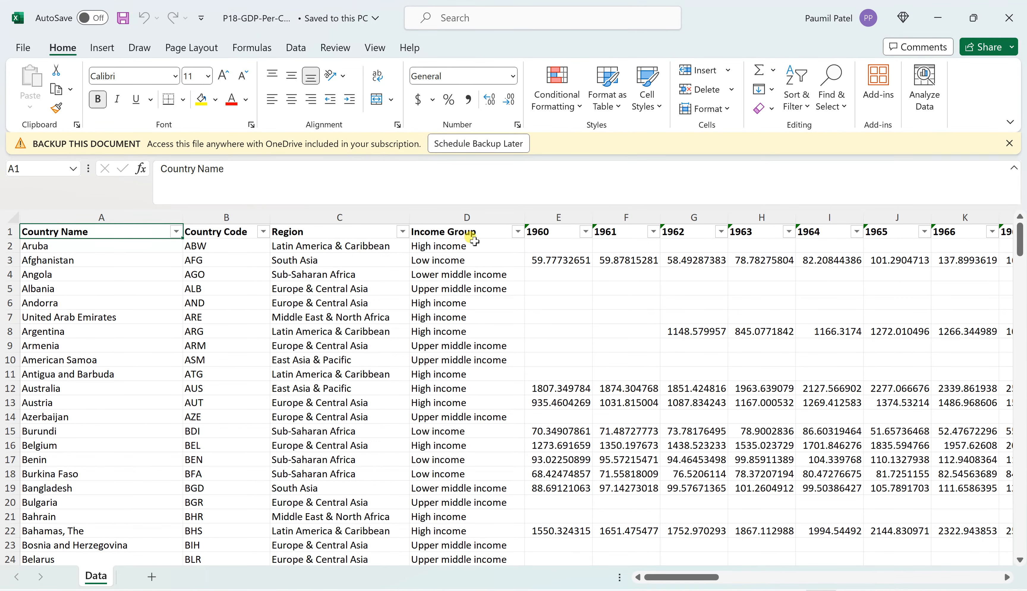
{"action": "left_click", "coordinate": [554, 232]}
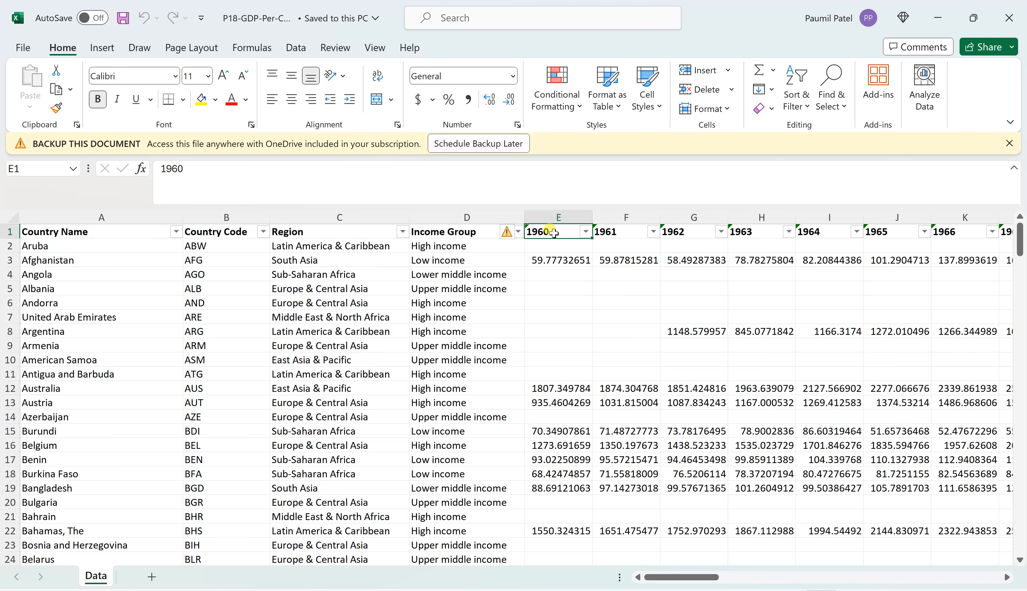
{"action": "left_click", "coordinate": [622, 230]}
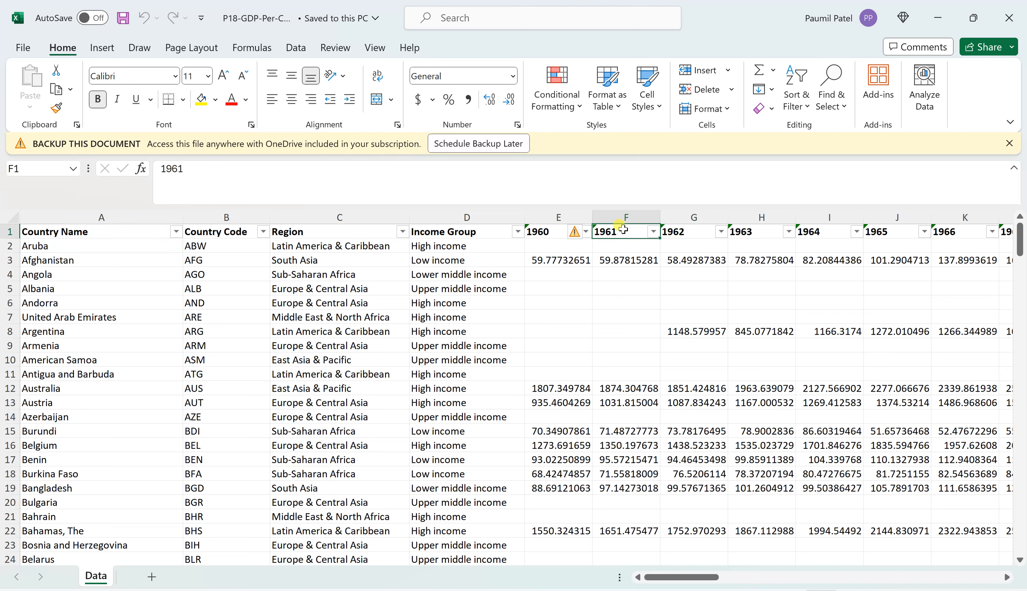
{"action": "left_click", "coordinate": [674, 230]}
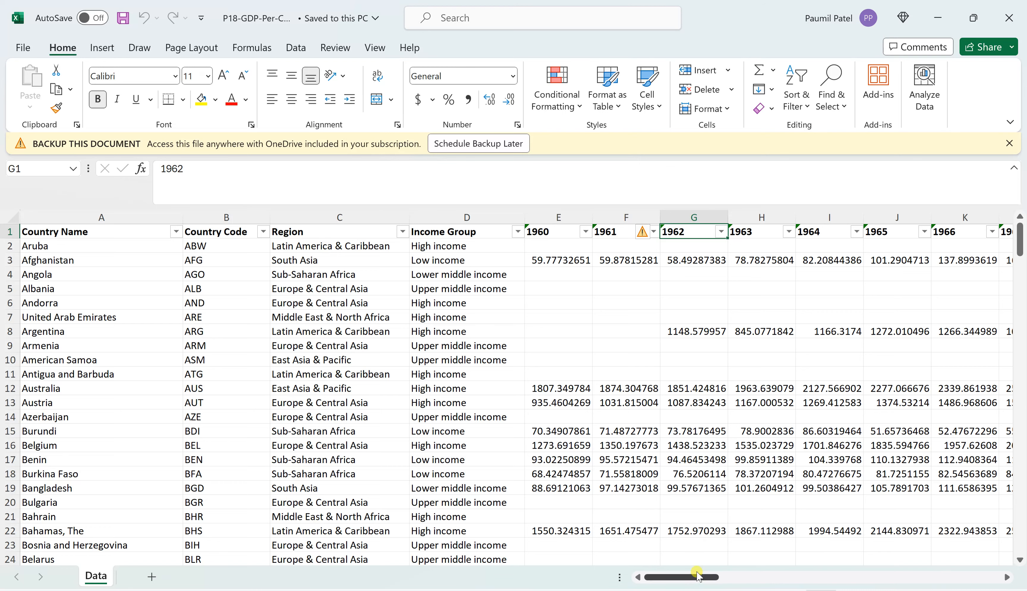
{"action": "left_click_drag", "start_coordinate": [698, 576], "coordinate": [627, 578]}
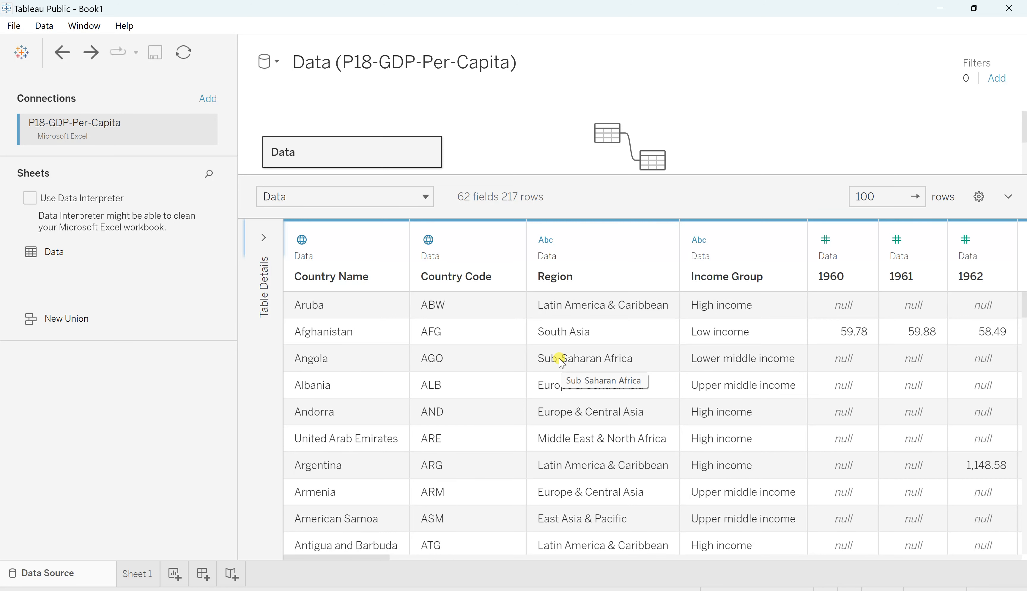
Step: Select the full range of year columns from 1960 through 2017 and pivot them into rows
{"action": "scroll", "coordinate": [559, 360], "scroll_direction": "right", "scroll_amount": 10}
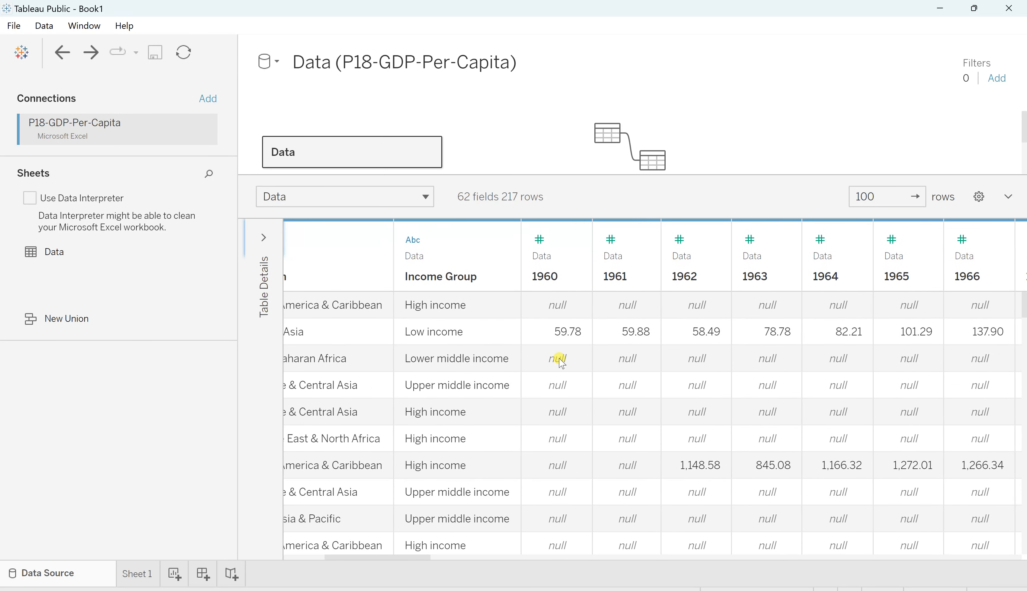
{"action": "scroll", "coordinate": [560, 361], "scroll_direction": "right", "scroll_amount": 3}
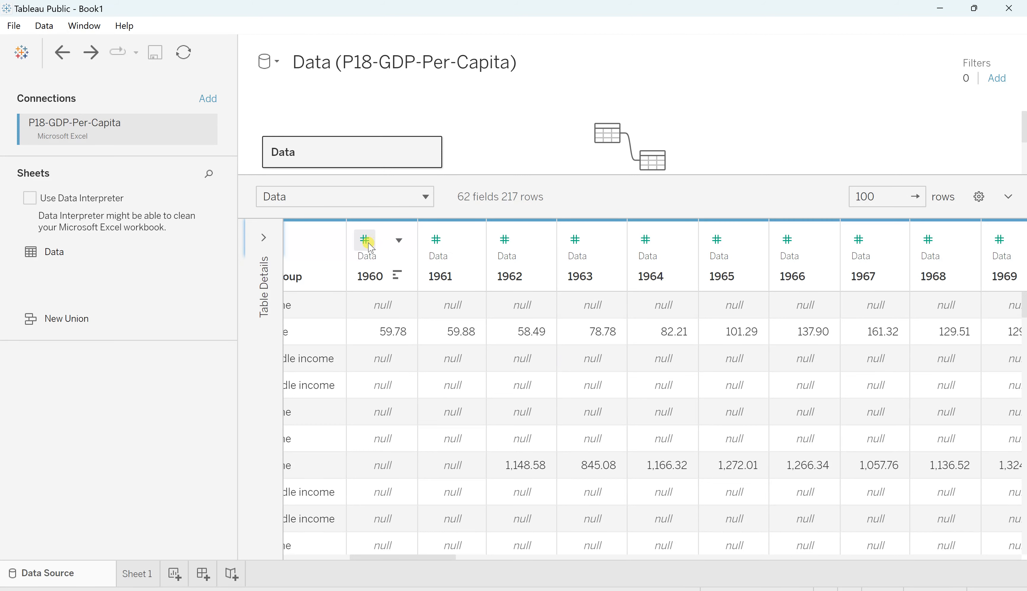
{"action": "left_click", "coordinate": [385, 251]}
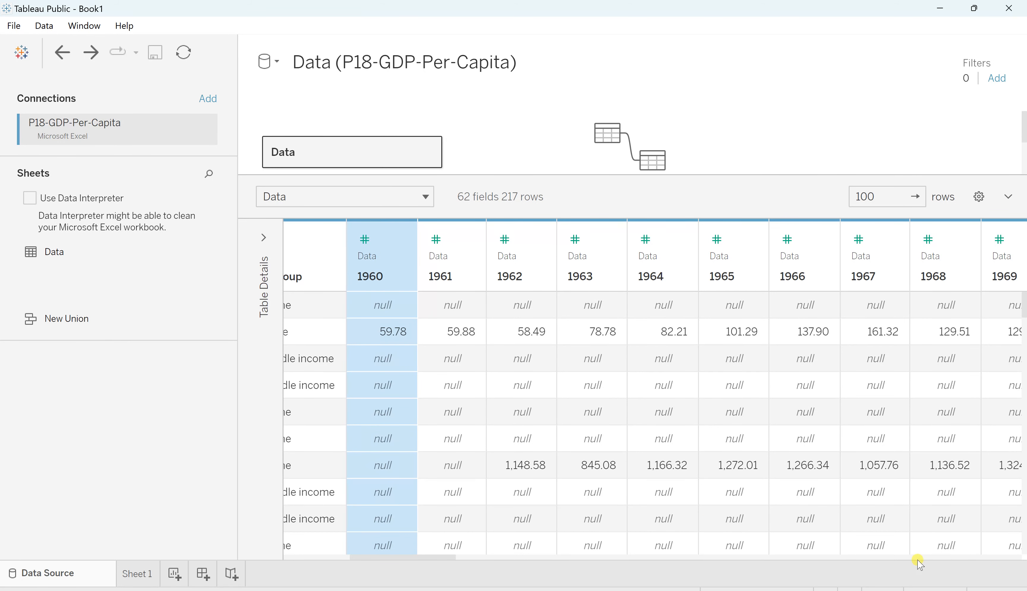
{"action": "left_click", "coordinate": [963, 558]}
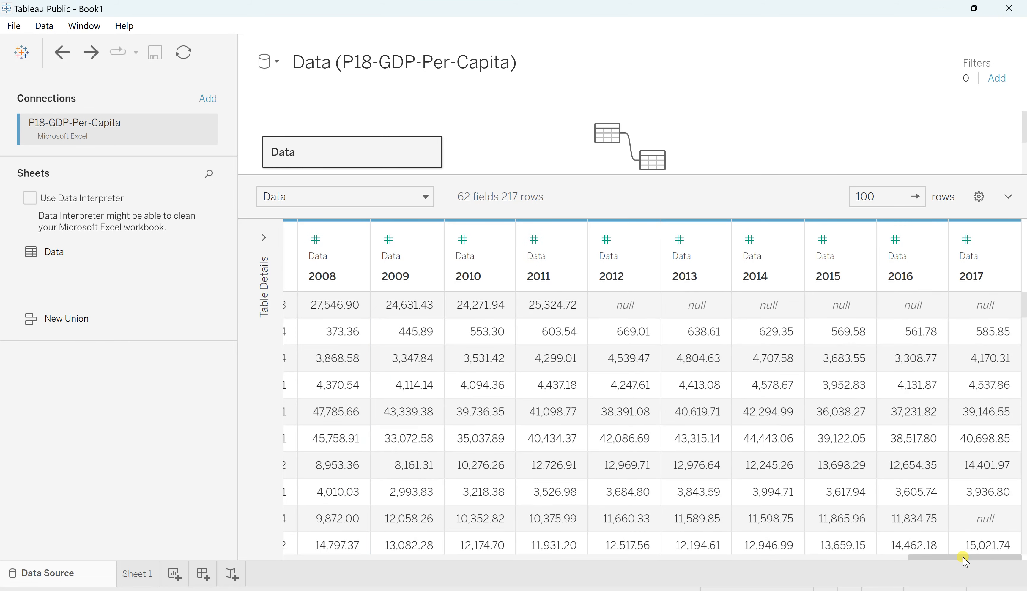
{"action": "left_click", "coordinate": [991, 251], "text": "shift"}
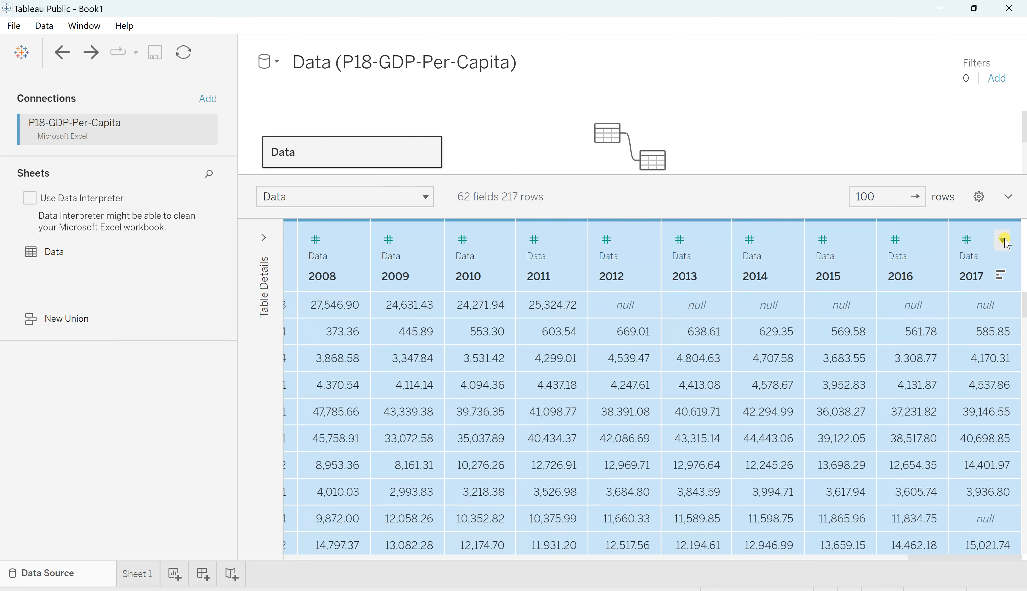
{"action": "left_click", "coordinate": [1003, 241]}
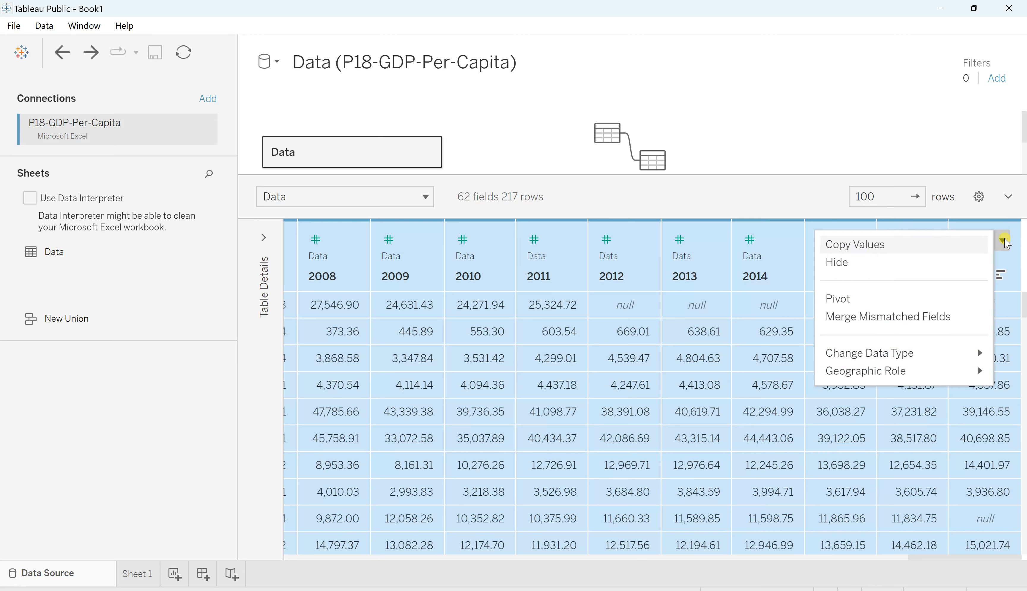
{"action": "left_click", "coordinate": [869, 301]}
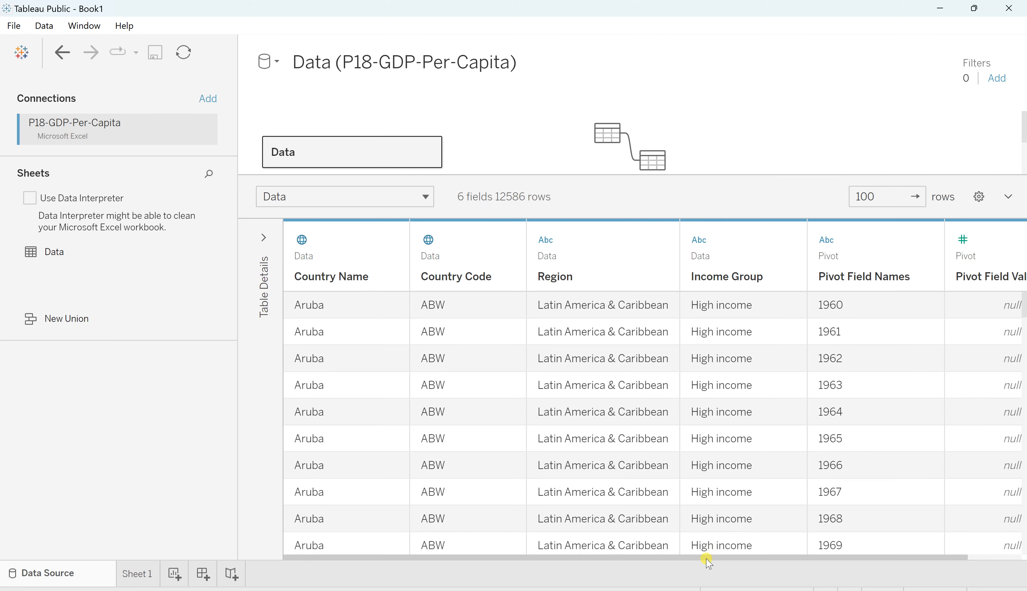
Step: Rename the Pivot Field Names field to Year and set its data type to Number (whole)
{"action": "left_click_drag", "start_coordinate": [705, 558], "coordinate": [847, 557]}
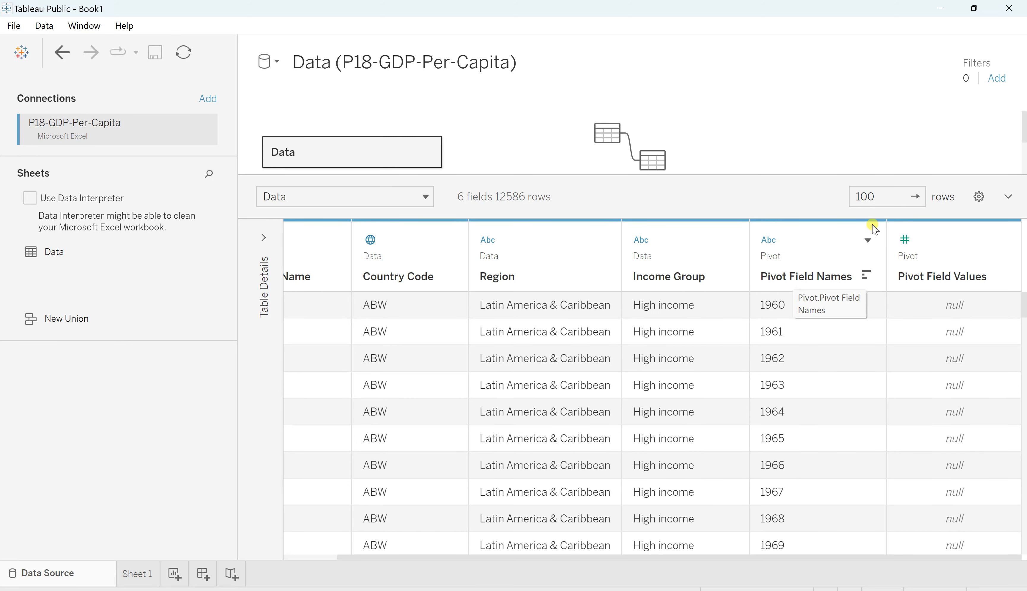
{"action": "left_click", "coordinate": [868, 240]}
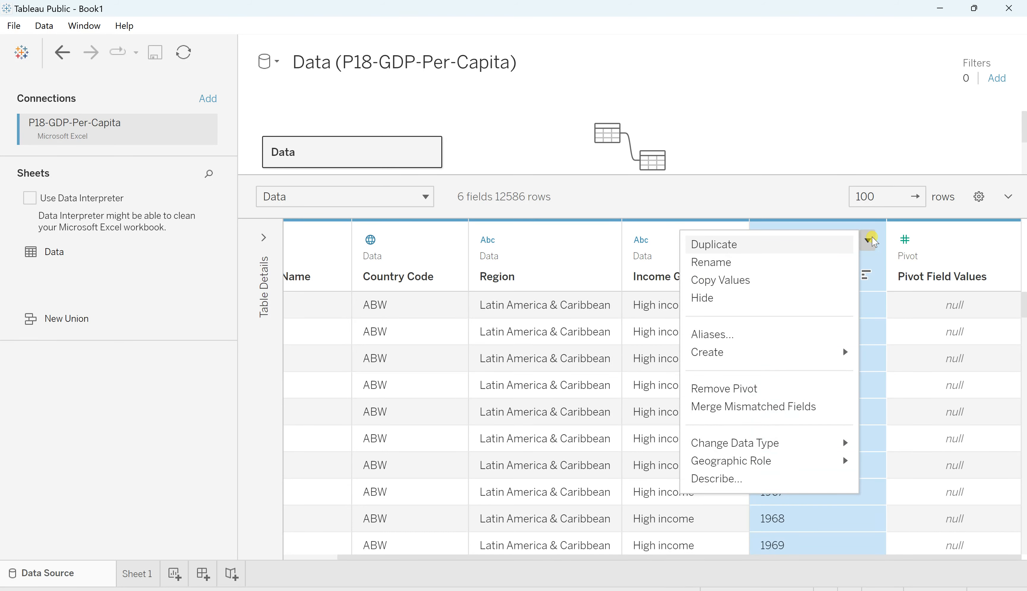
{"action": "left_click", "coordinate": [744, 262]}
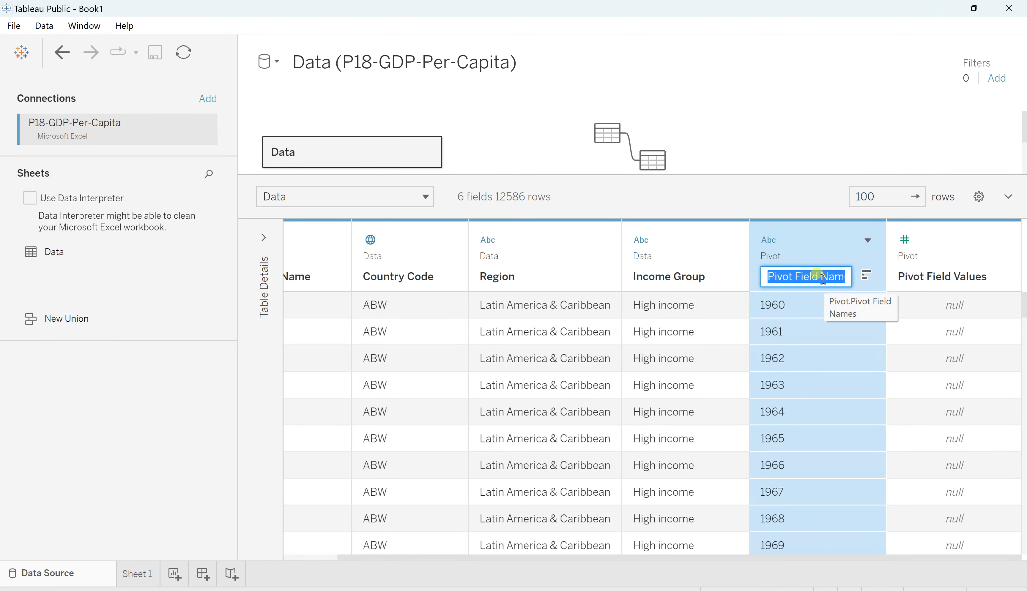
{"action": "type", "text": "Year"}
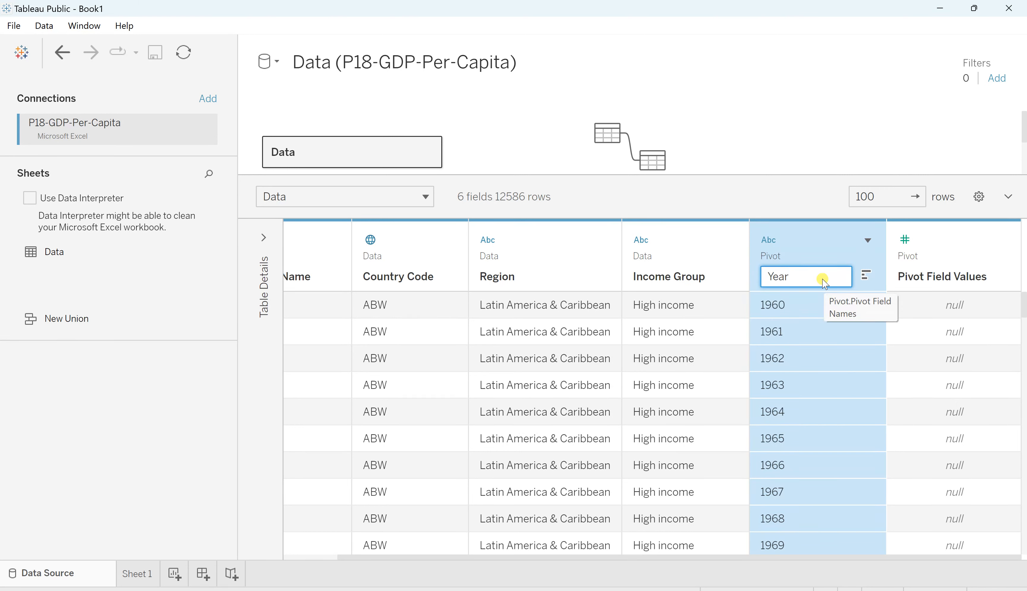
{"action": "key", "text": "Return"}
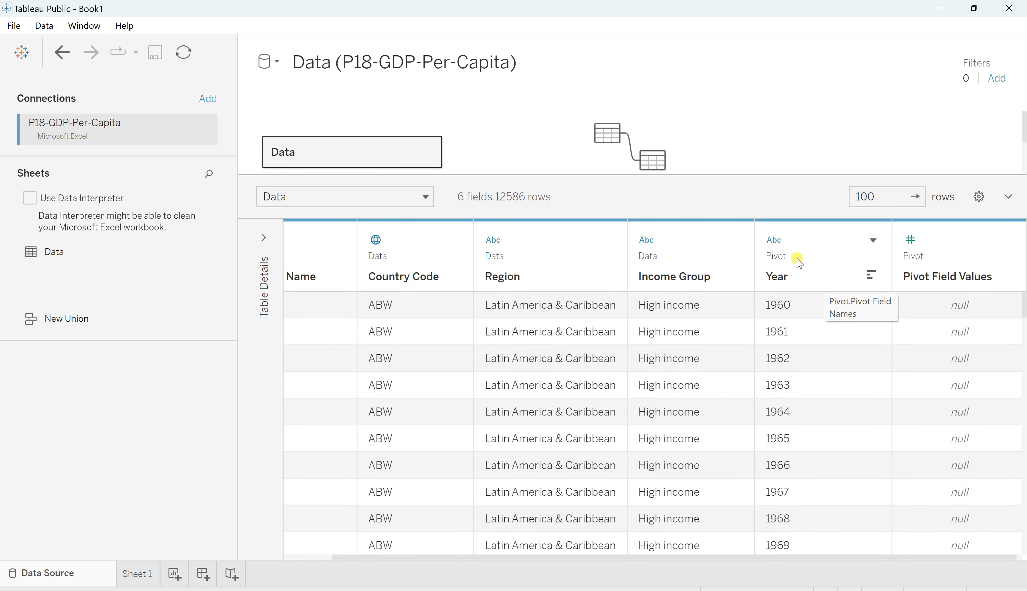
{"action": "left_click", "coordinate": [773, 241]}
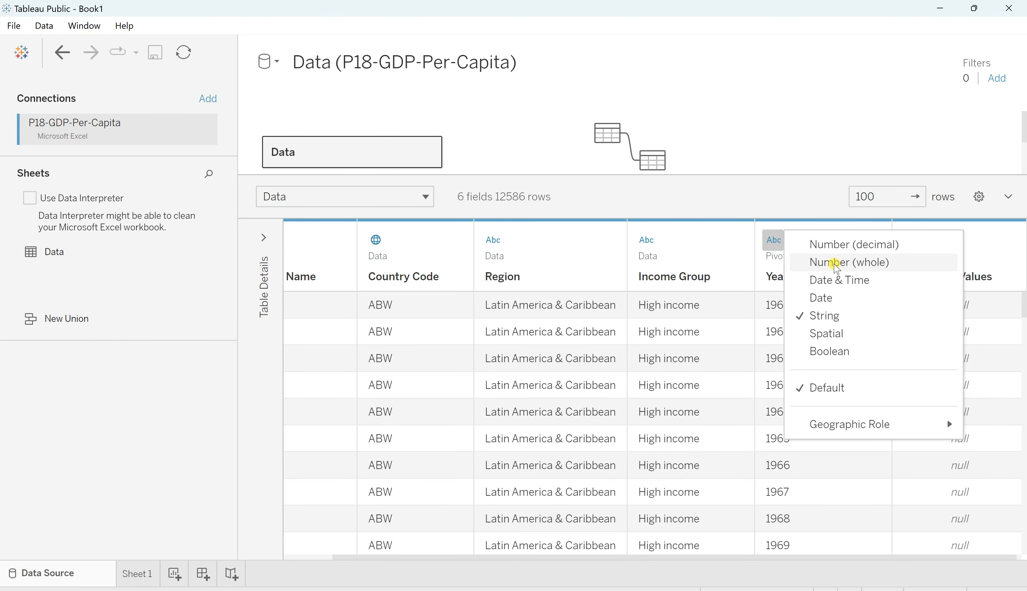
{"action": "left_click", "coordinate": [835, 263]}
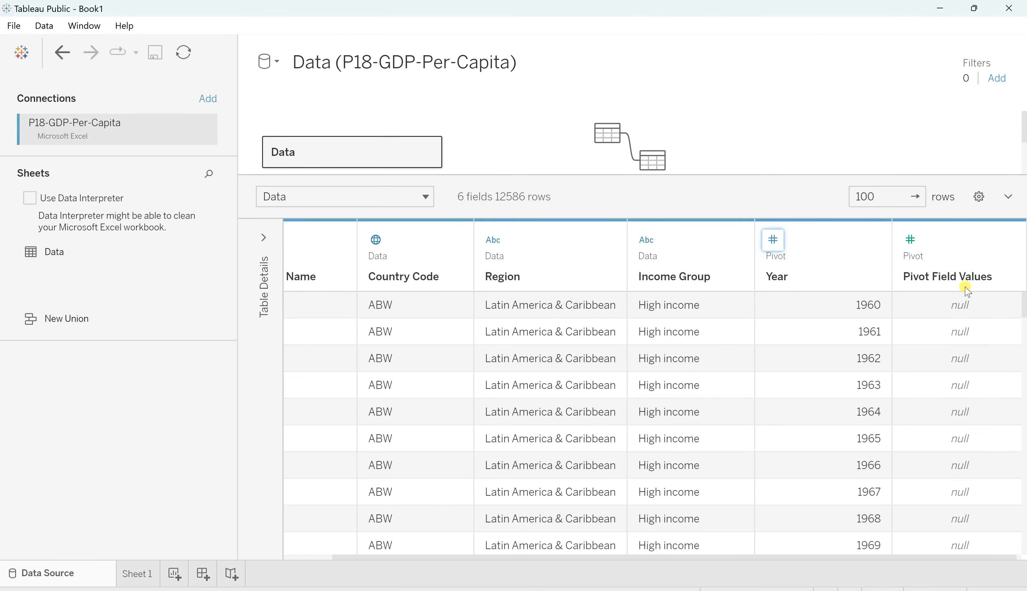
Step: Rename the Pivot Field Values field to Income
{"action": "key", "text": "alt+Tab"}
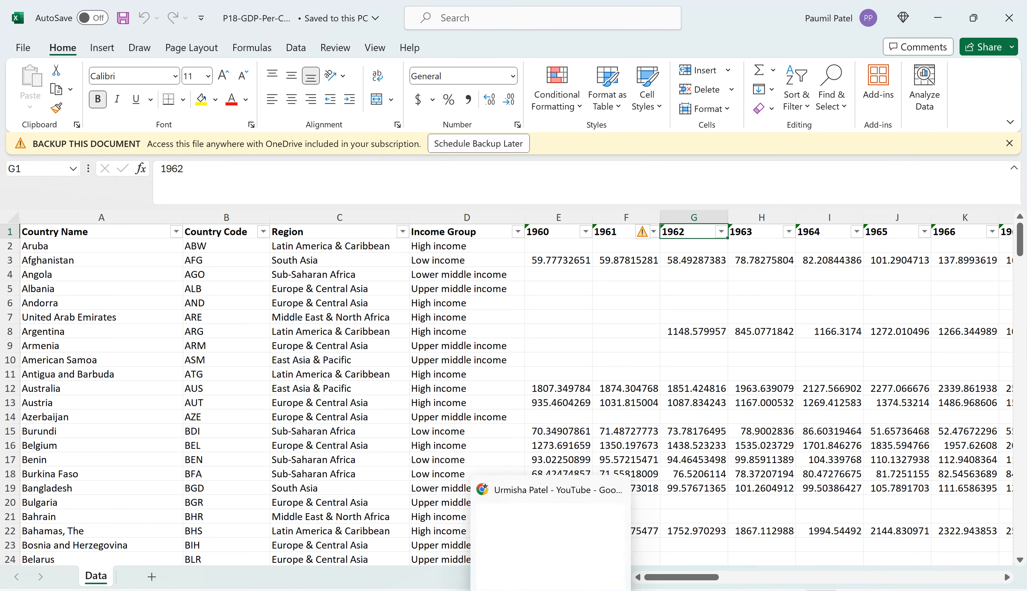
{"action": "left_click", "coordinate": [574, 590]}
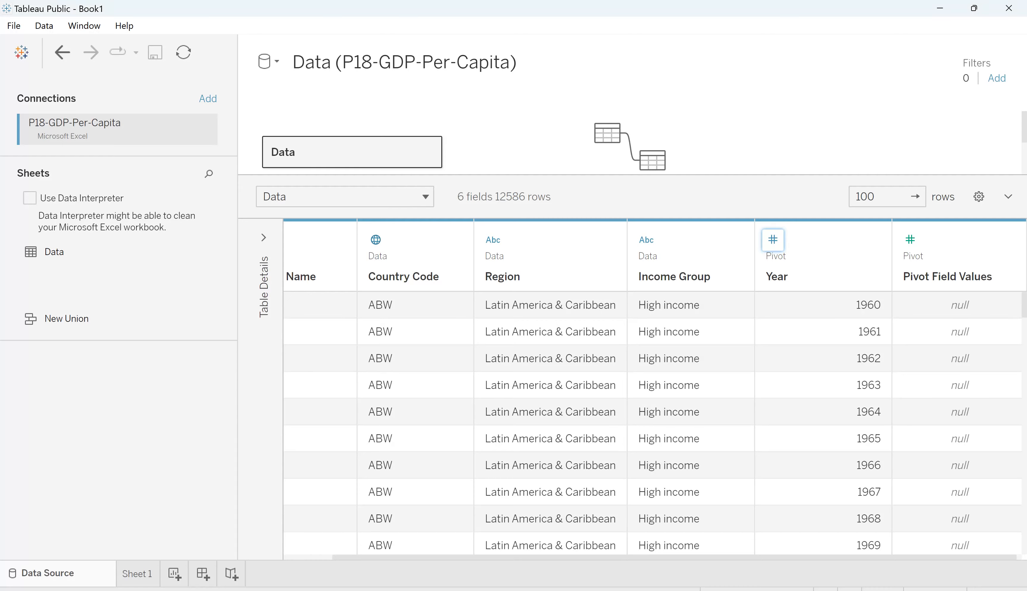
{"action": "double_click", "coordinate": [969, 279]}
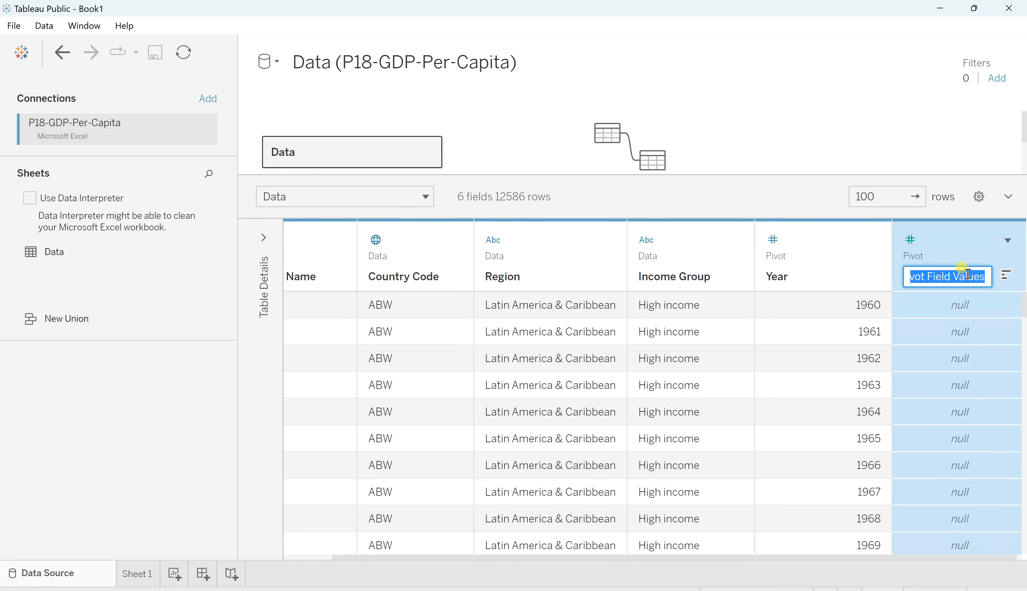
{"action": "type", "text": "Income"}
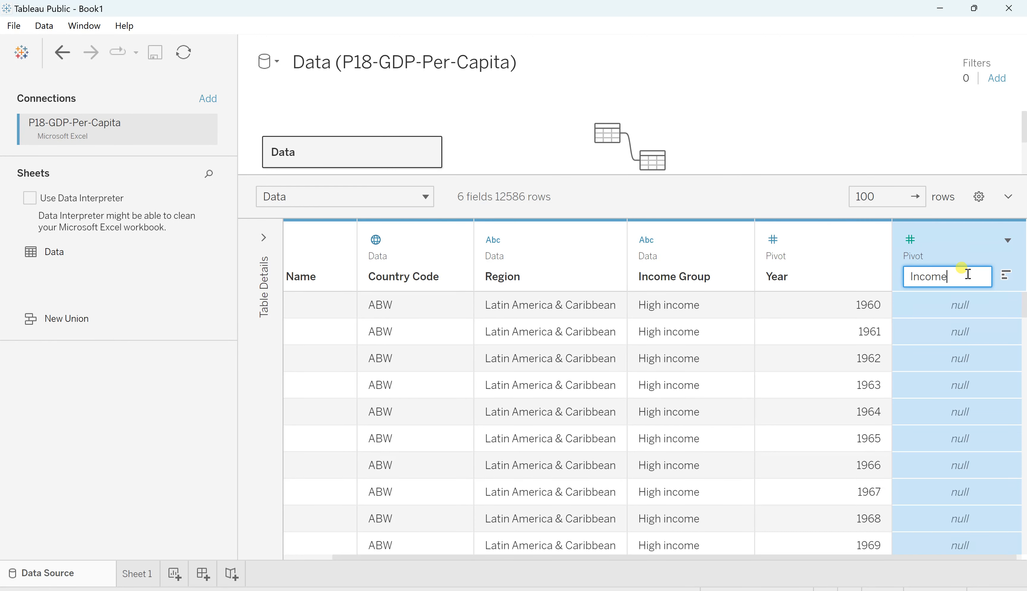
{"action": "key", "text": "Return"}
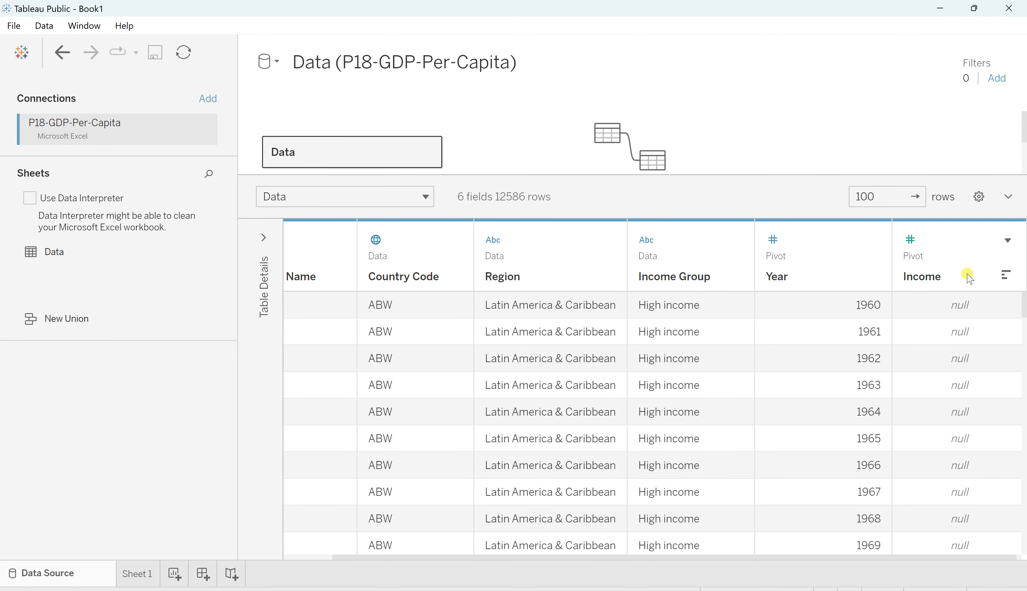
Step: Set the Income field's data type to Number (decimal) and review its values down the pivoted rows
{"action": "left_click", "coordinate": [911, 240]}
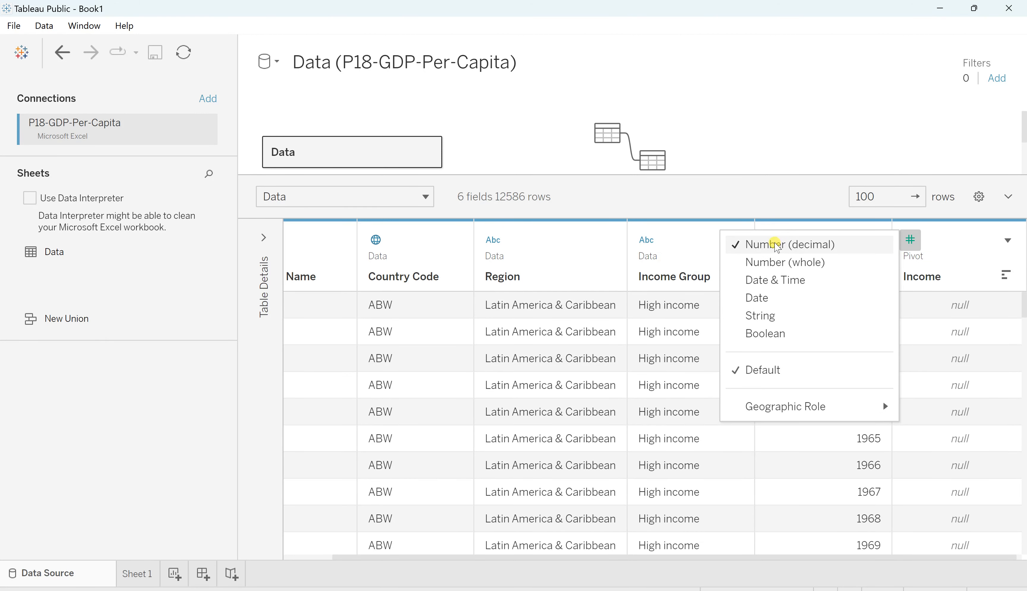
{"action": "left_click", "coordinate": [819, 246]}
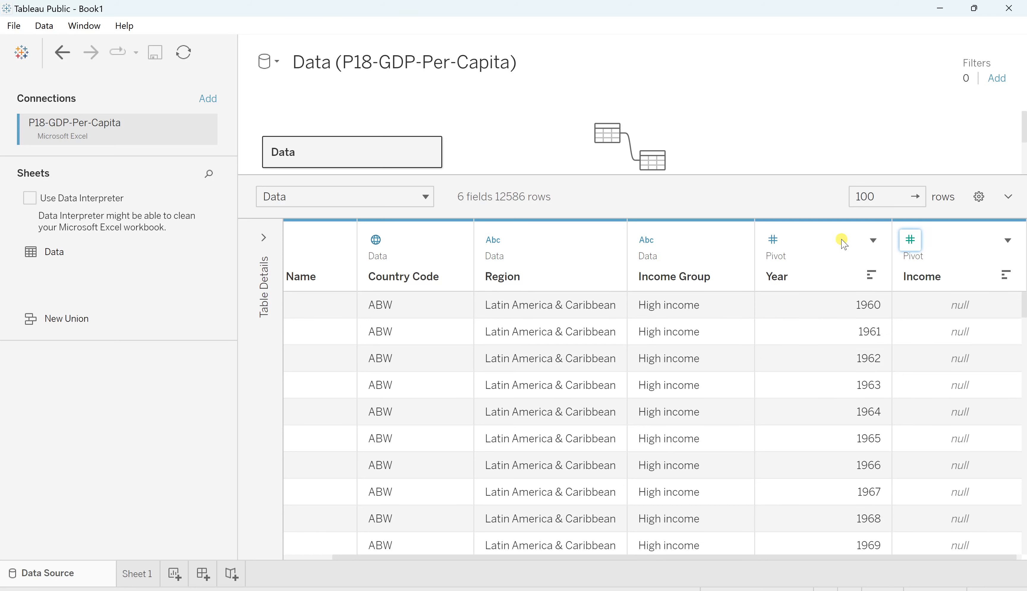
{"action": "scroll", "coordinate": [946, 417], "scroll_direction": "down", "scroll_amount": 4}
{"action": "scroll", "coordinate": [950, 423], "scroll_direction": "down", "scroll_amount": 9}
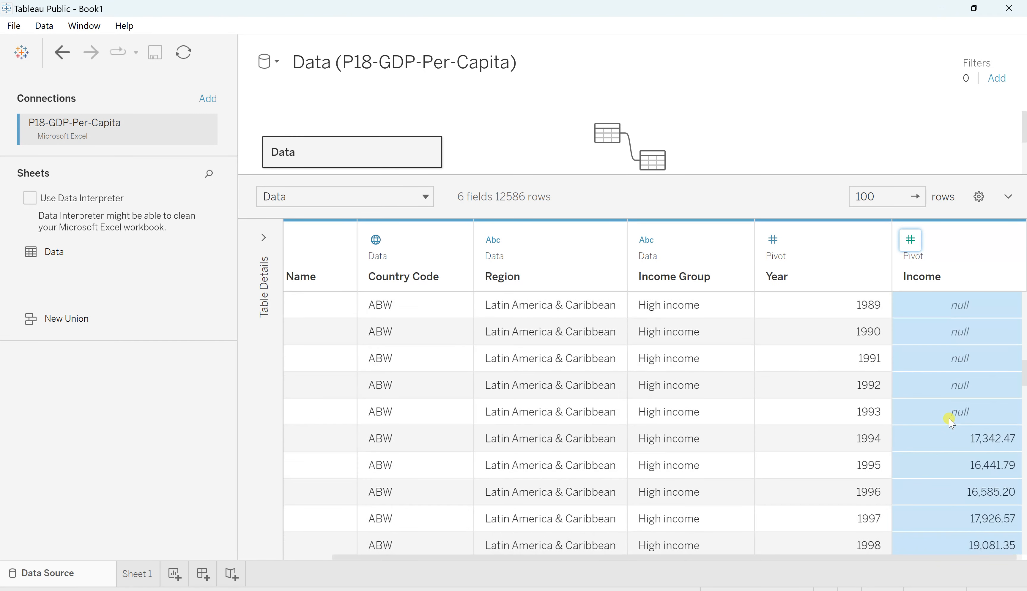
{"action": "scroll", "coordinate": [951, 424], "scroll_direction": "up", "scroll_amount": 1}
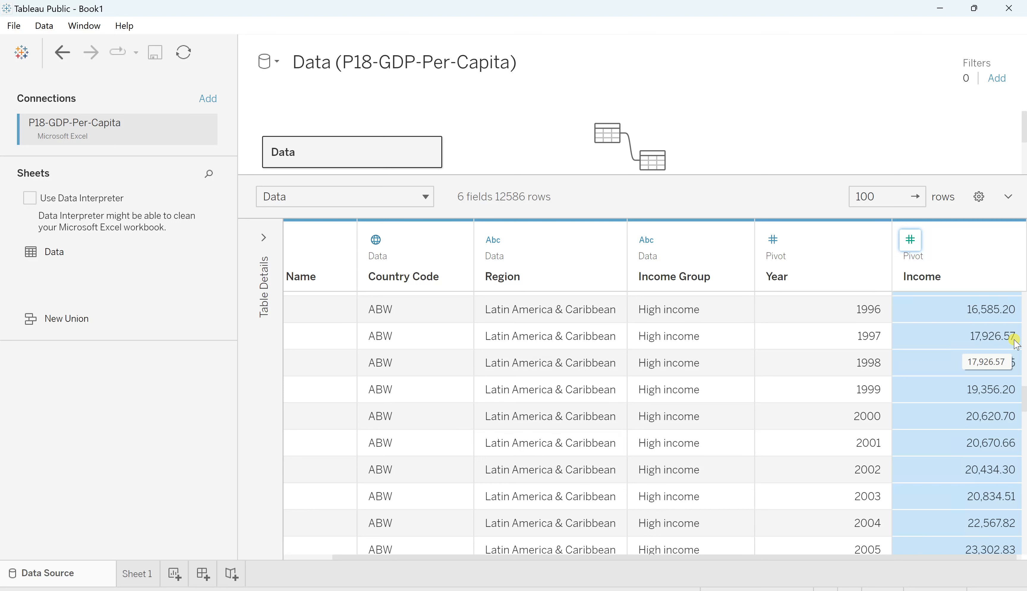
{"action": "left_click", "coordinate": [920, 313]}
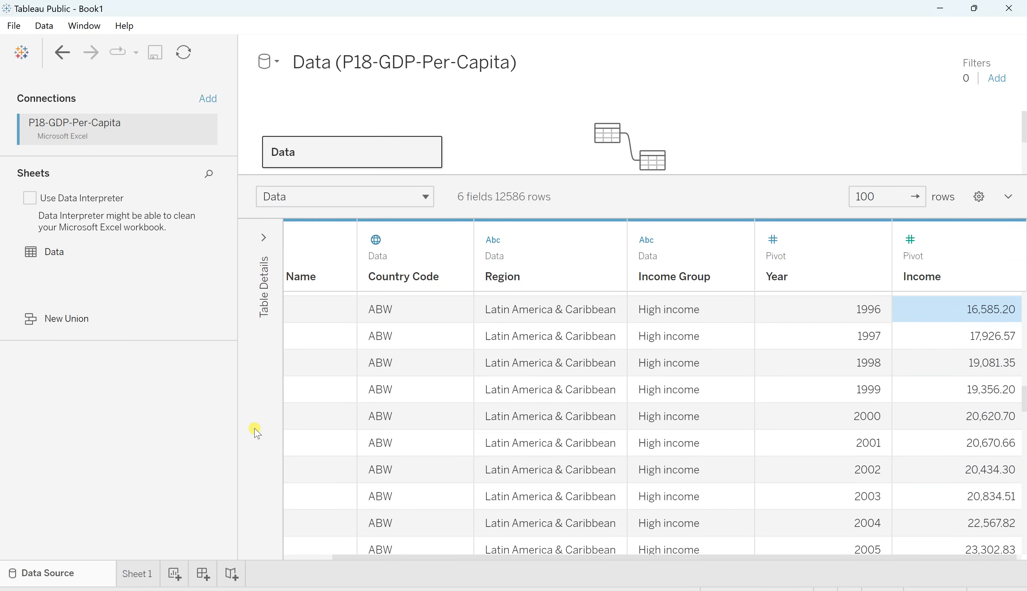